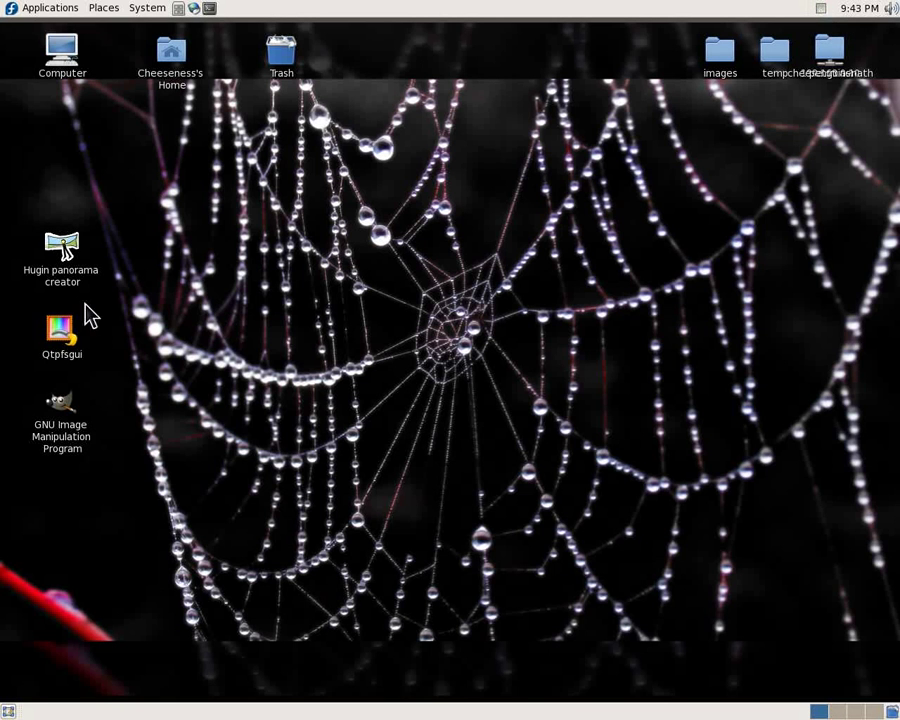
- Open the images folder, view img_9004.jpg, and move the viewer aside
{"action": "double_click", "coordinate": [722, 54]}
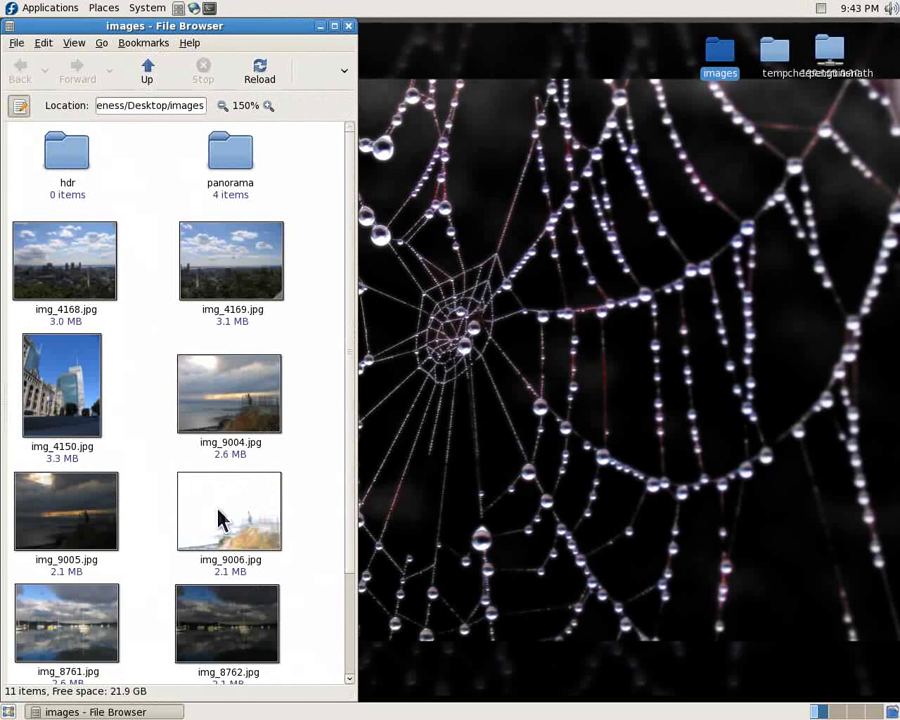
{"action": "double_click", "coordinate": [233, 421]}
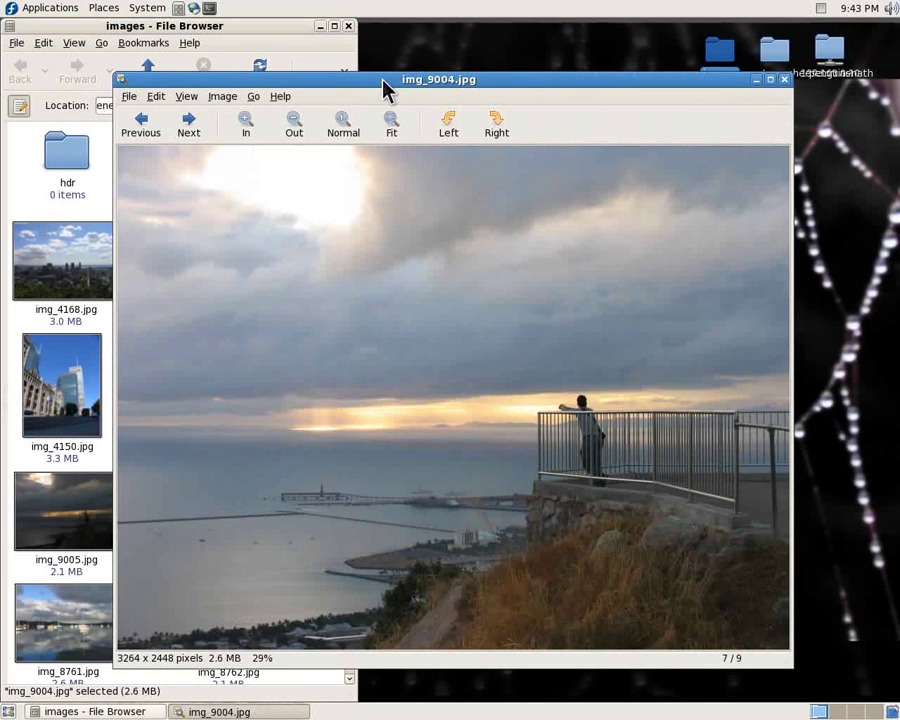
{"action": "left_click_drag", "start_coordinate": [382, 80], "coordinate": [603, 26]}
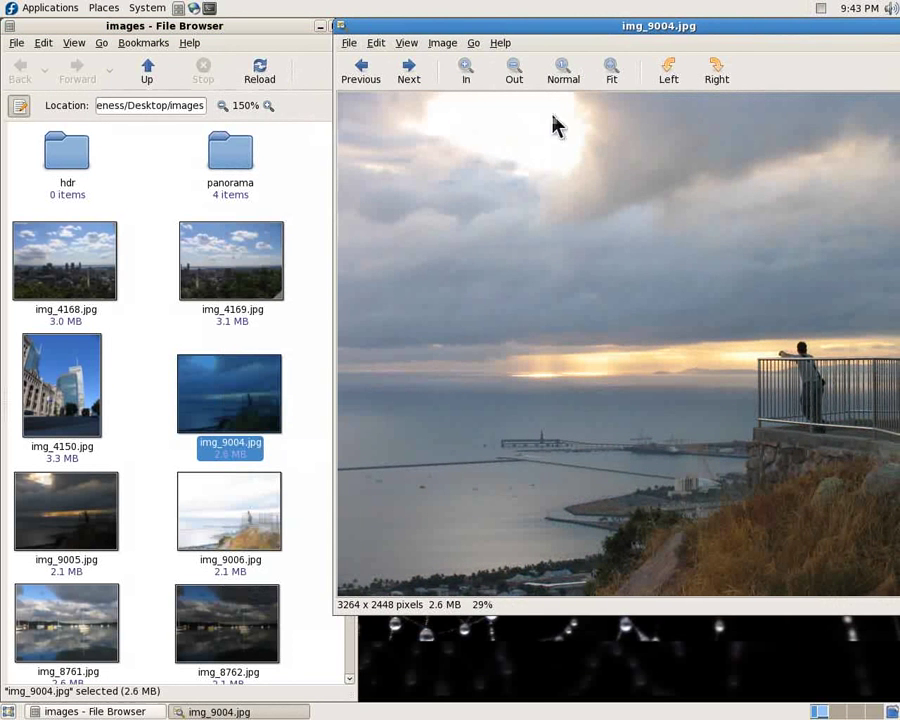
- View and close img_9005.jpg, minimise the file browser, and close the img_9004.jpg viewer
{"action": "double_click", "coordinate": [70, 531]}
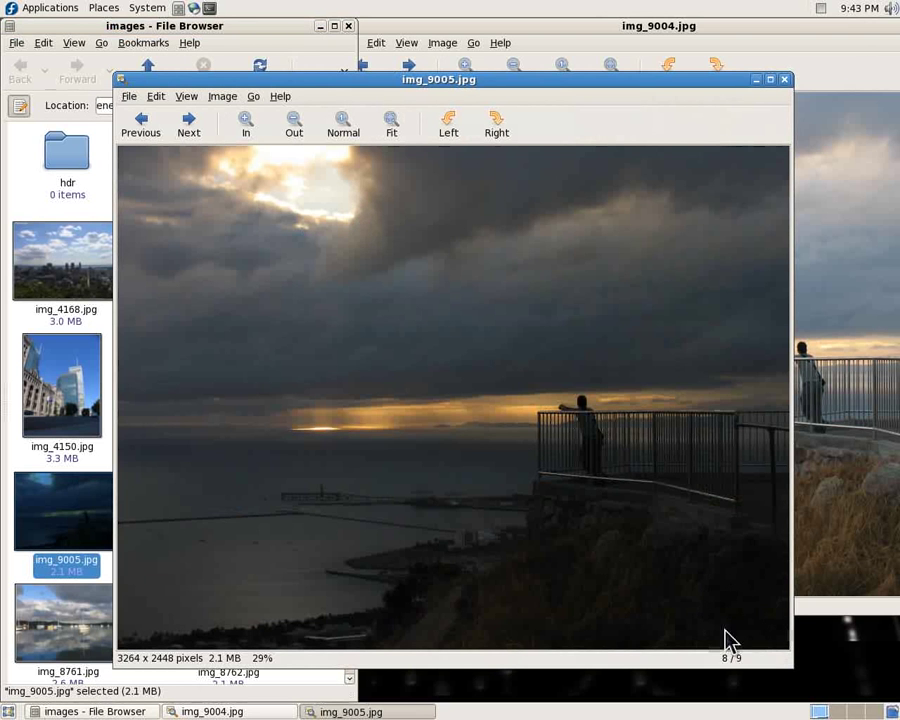
{"action": "left_click", "coordinate": [784, 79]}
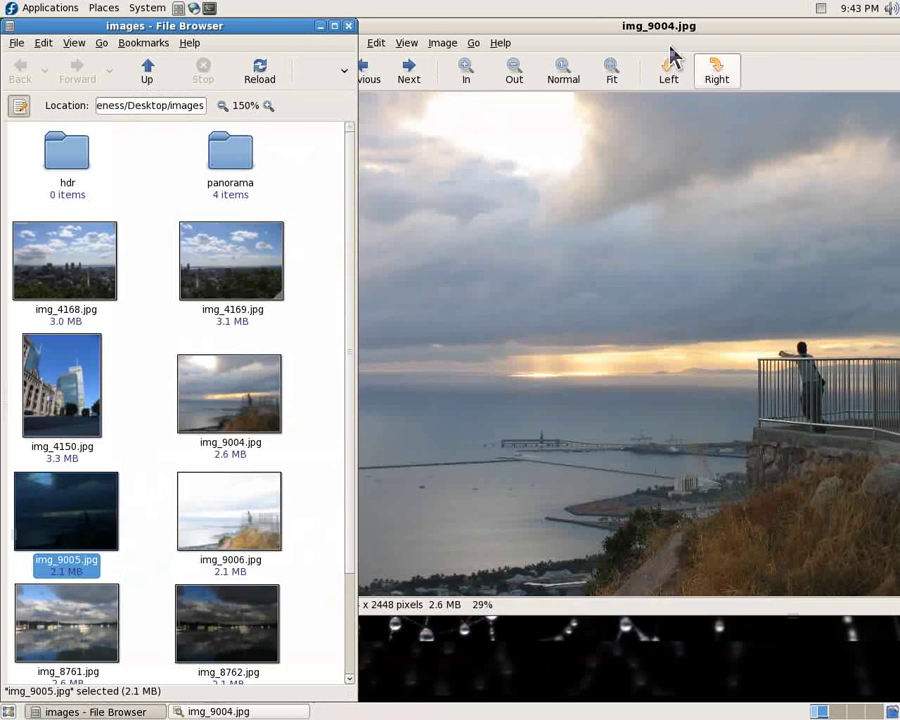
{"action": "left_click", "coordinate": [320, 25]}
{"action": "left_click", "coordinate": [341, 26]}
{"action": "left_click", "coordinate": [366, 116]}
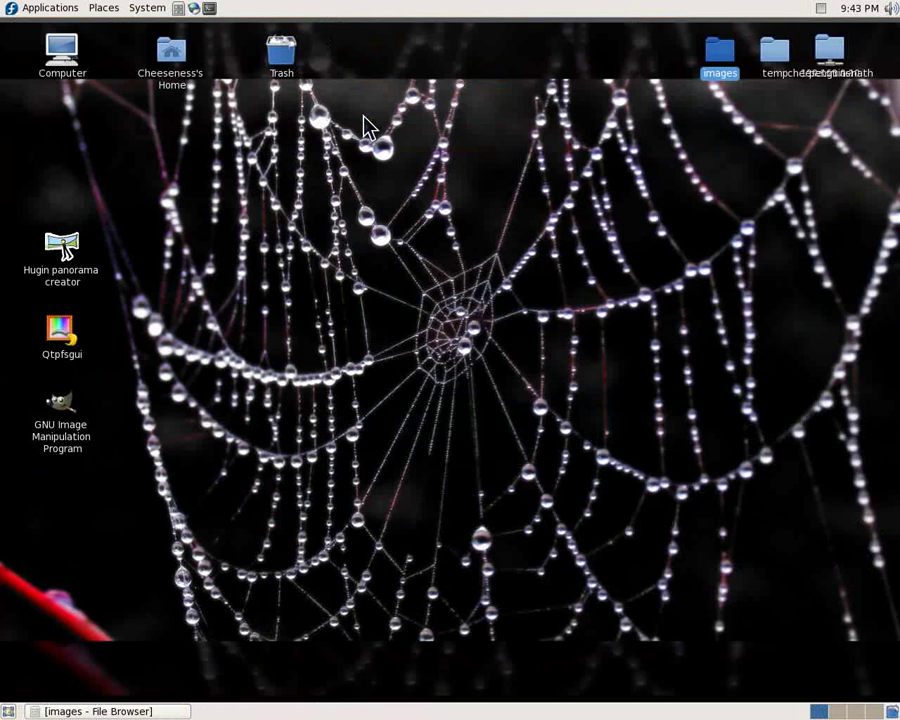
- Launch Qtpfsgui and load img_8761, img_8762 and img_8763 into a new HDR
{"action": "double_click", "coordinate": [57, 335]}
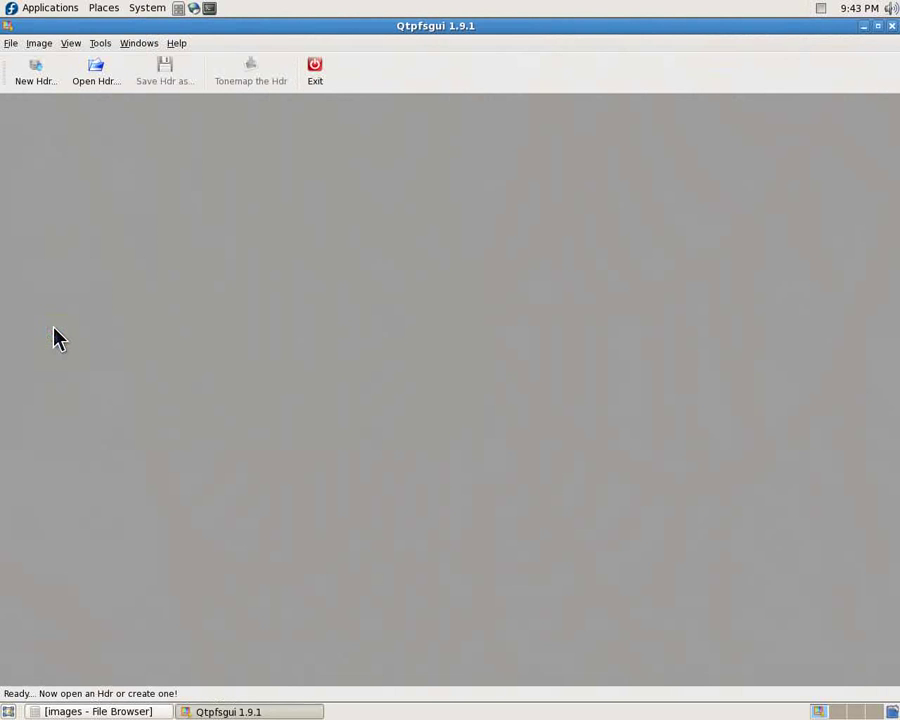
{"action": "left_click", "coordinate": [44, 62]}
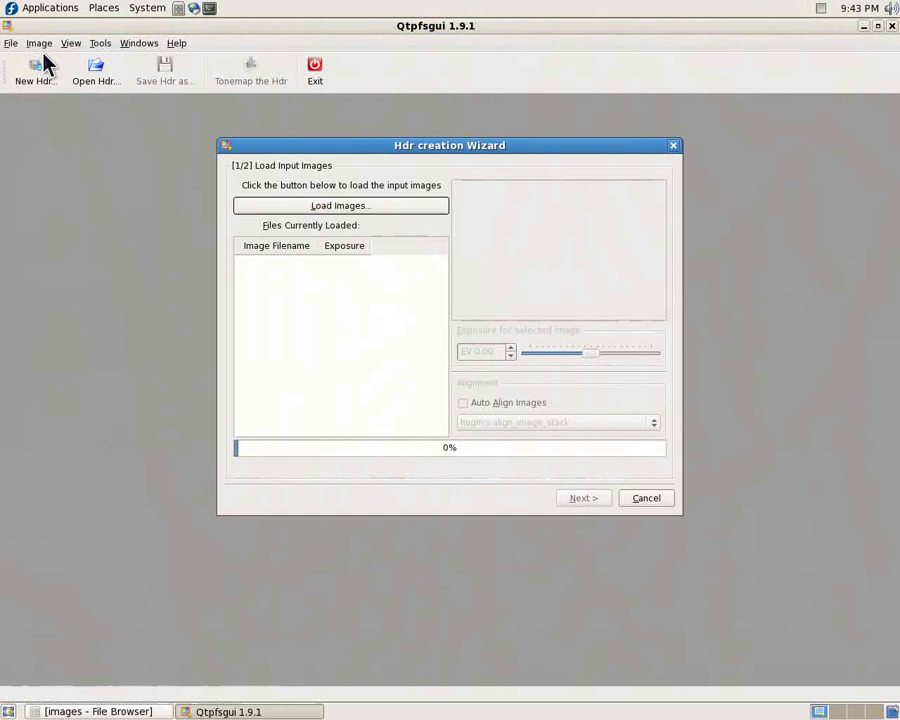
{"action": "left_click", "coordinate": [328, 206]}
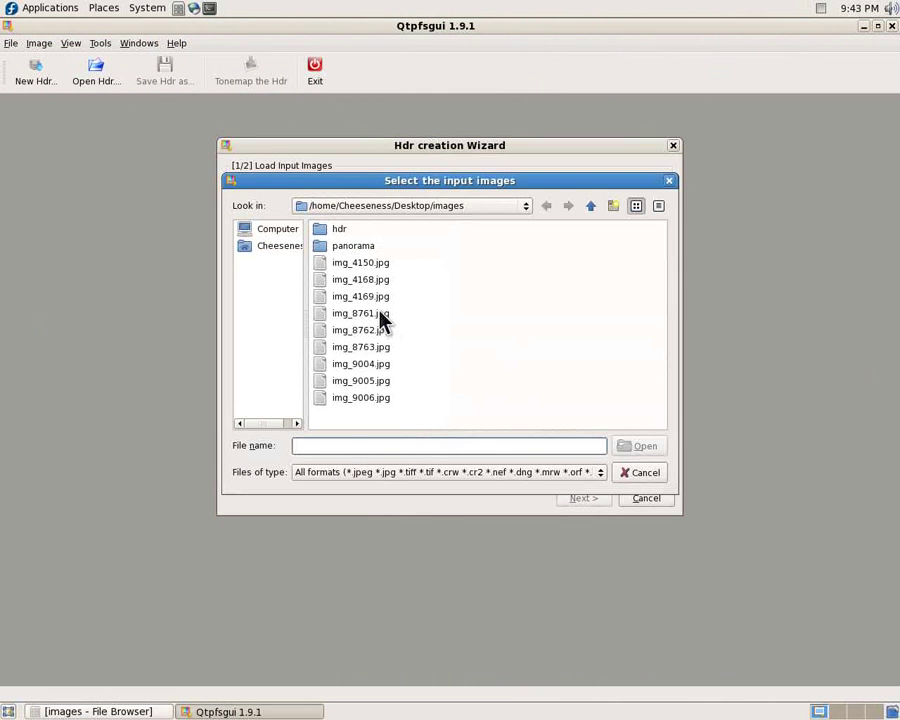
{"action": "left_click", "coordinate": [378, 314]}
{"action": "left_click", "coordinate": [378, 331], "text": "ctrl"}
{"action": "left_click", "coordinate": [378, 347], "text": "ctrl"}
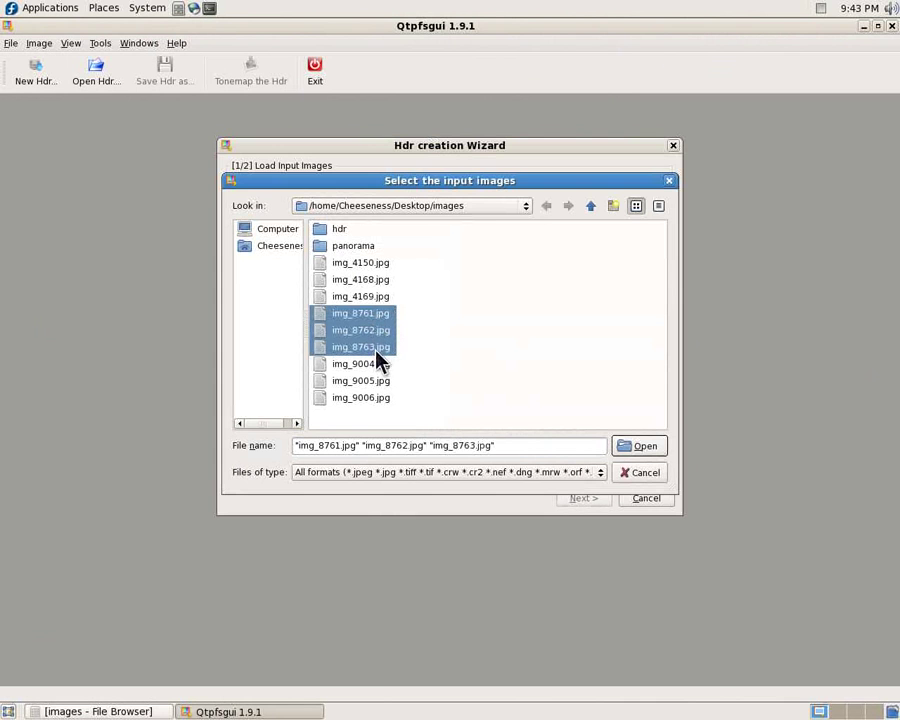
{"action": "left_click", "coordinate": [652, 447]}
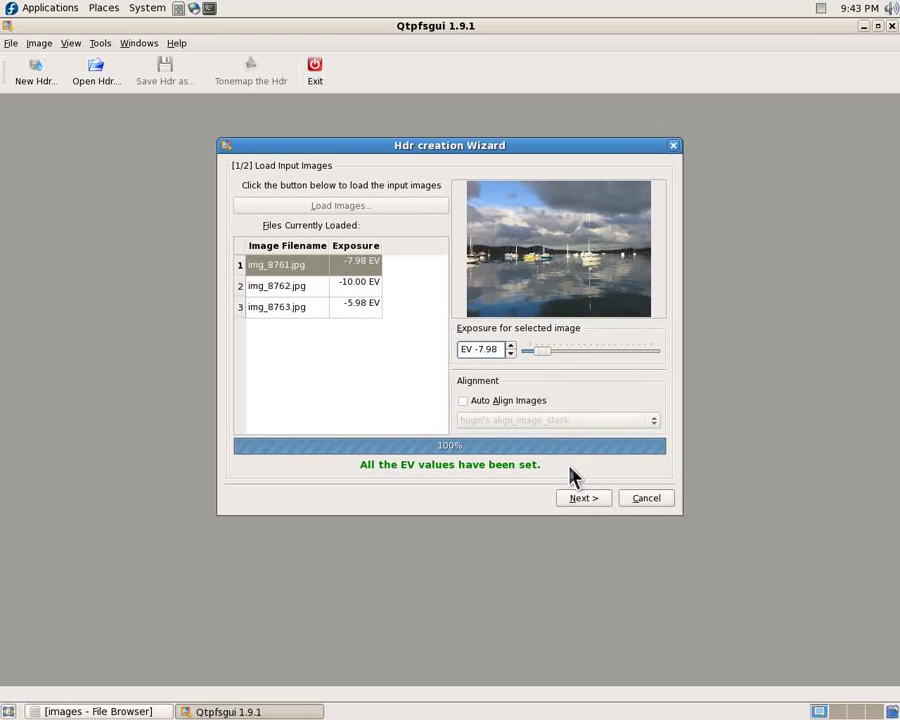
- Enable auto-alignment using Median Threshold Bitmap
{"action": "left_click", "coordinate": [518, 402]}
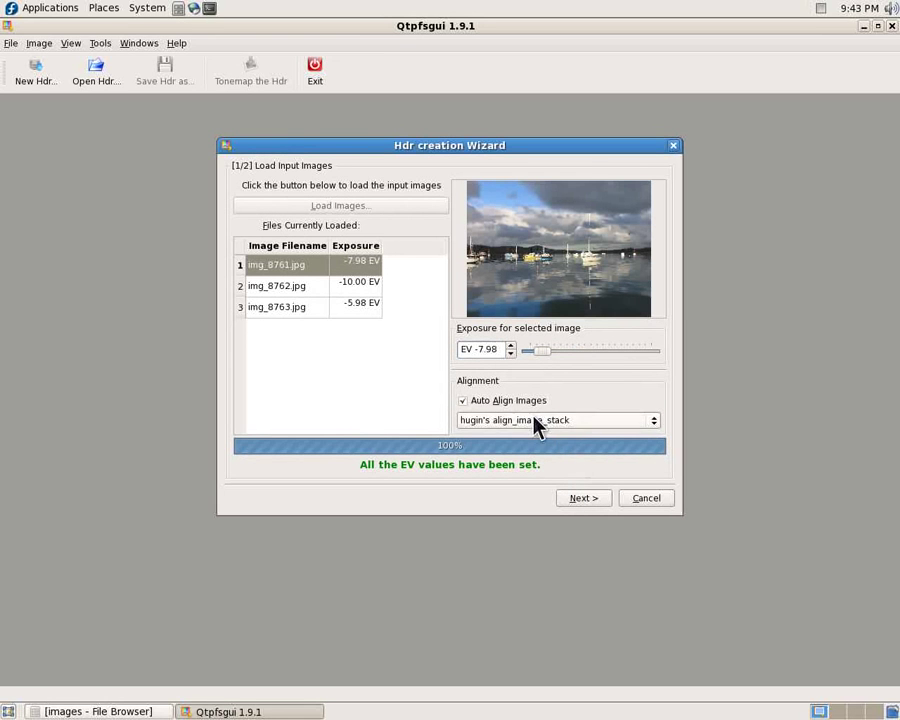
{"action": "left_click", "coordinate": [537, 425]}
{"action": "left_click", "coordinate": [536, 446]}
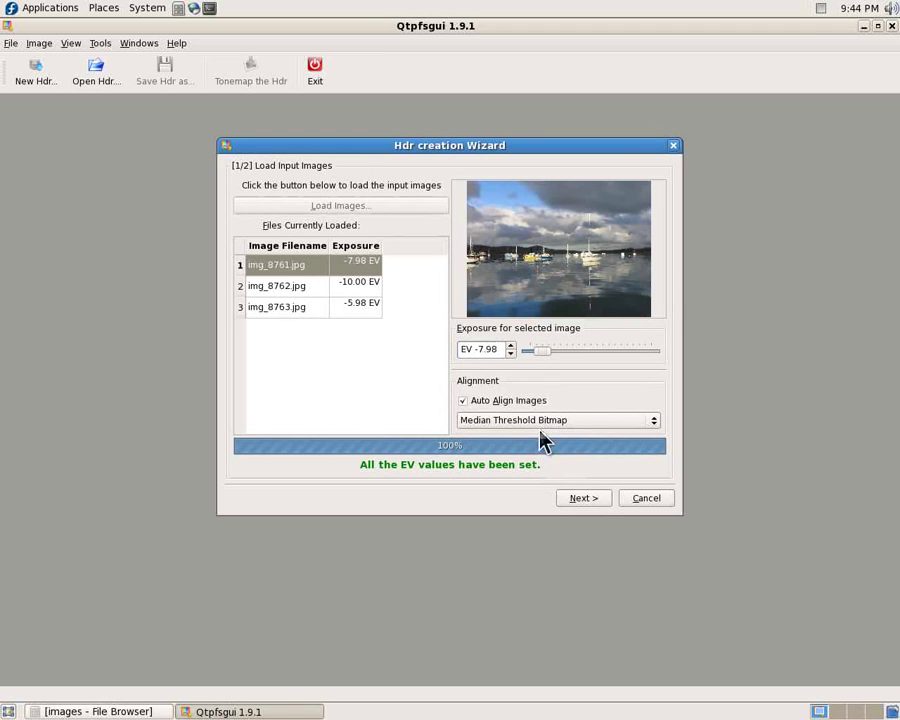
{"action": "left_click", "coordinate": [540, 420]}
{"action": "left_click", "coordinate": [535, 402]}
{"action": "left_click", "coordinate": [506, 424]}
{"action": "left_click", "coordinate": [510, 434]}
- Advance to Editing Tools, previewing img_8762 against img_8761 in Difference (E-P) mode
{"action": "left_click", "coordinate": [581, 499]}
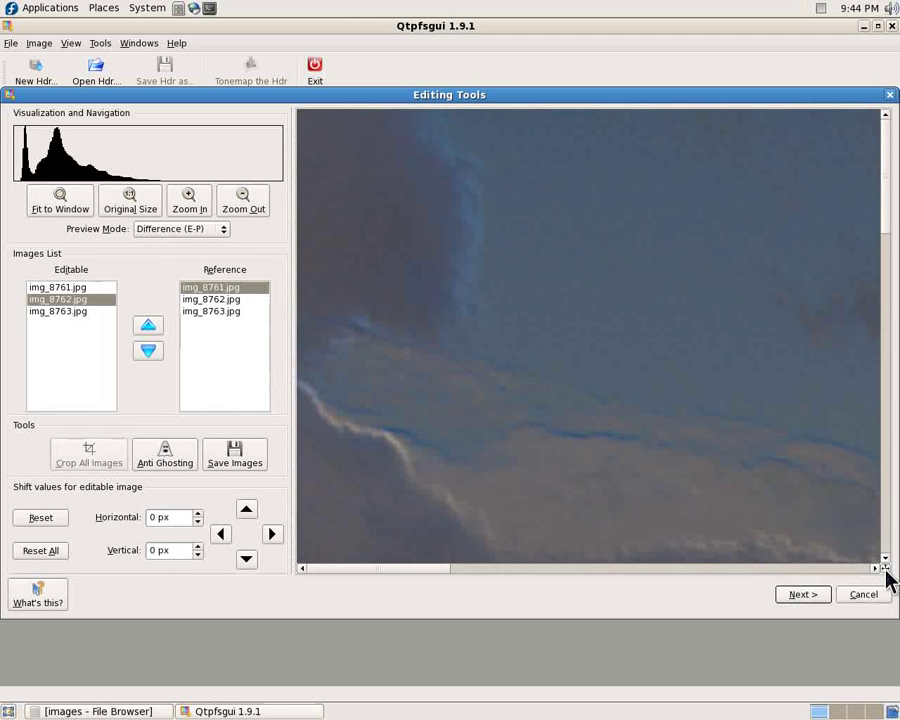
- Test img_8762's horizontal shift between -1 and 2 px, leaving it at 0 px
{"action": "left_click_drag", "start_coordinate": [886, 574], "coordinate": [856, 573]}
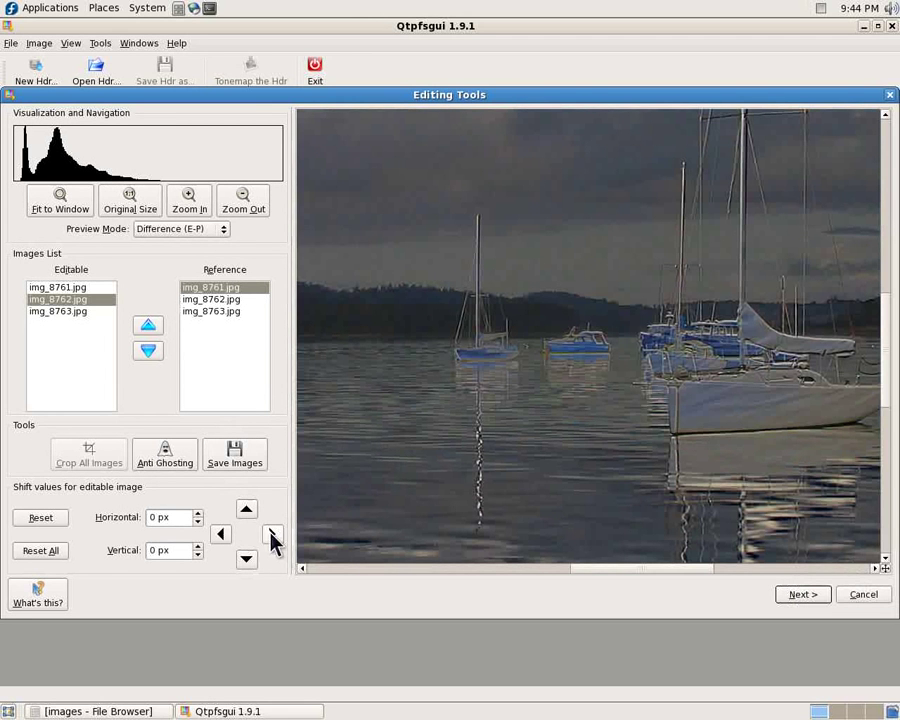
{"action": "left_click", "coordinate": [271, 534]}
{"action": "left_click", "coordinate": [271, 534]}
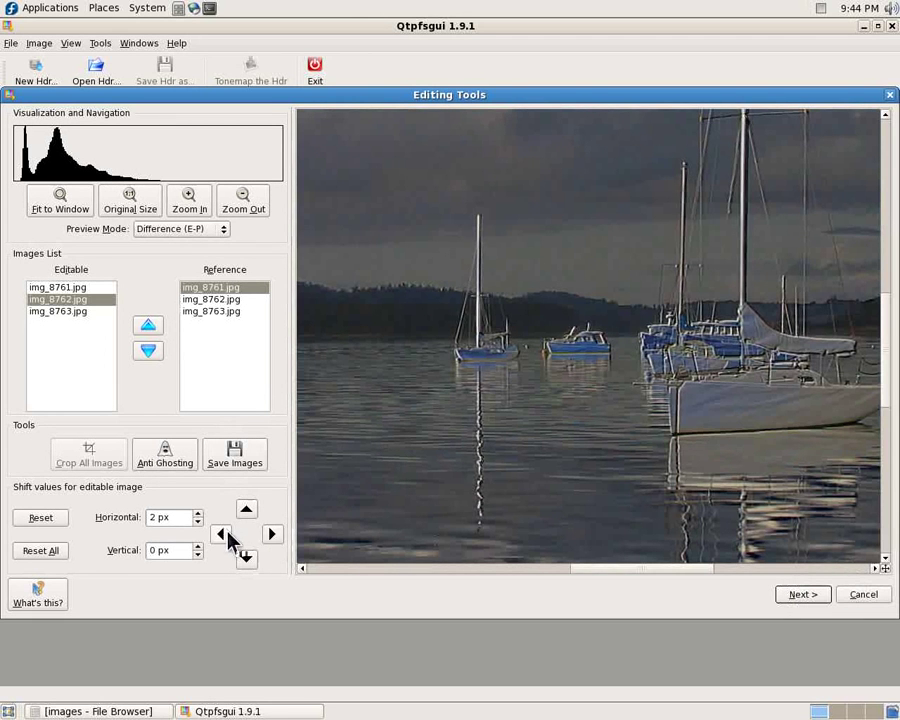
{"action": "left_click", "coordinate": [228, 539]}
{"action": "left_click", "coordinate": [228, 539]}
{"action": "left_click", "coordinate": [228, 539]}
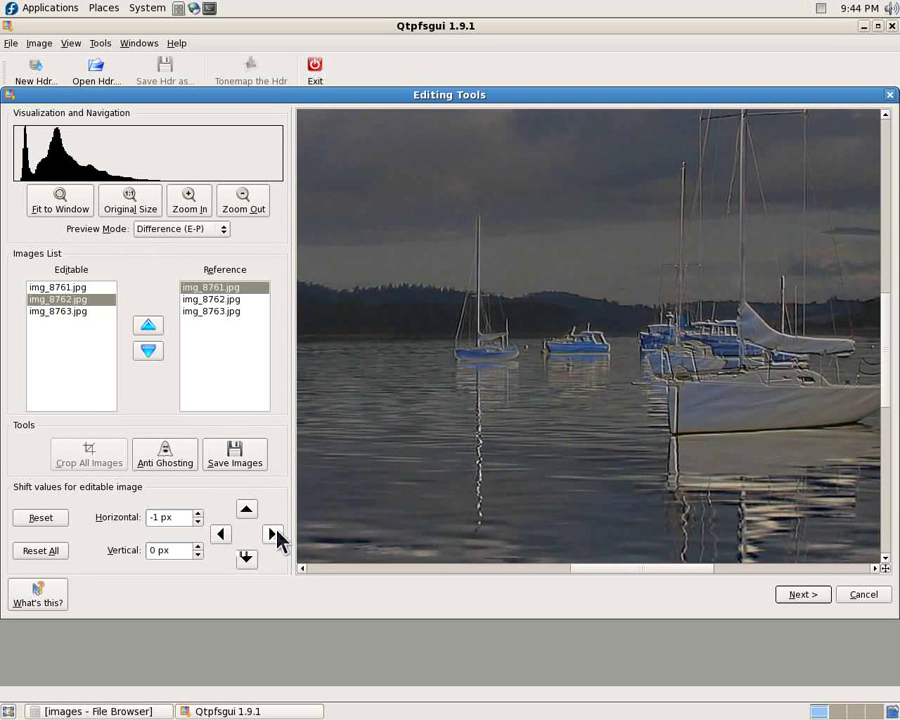
{"action": "left_click", "coordinate": [273, 535]}
{"action": "left_click", "coordinate": [271, 534]}
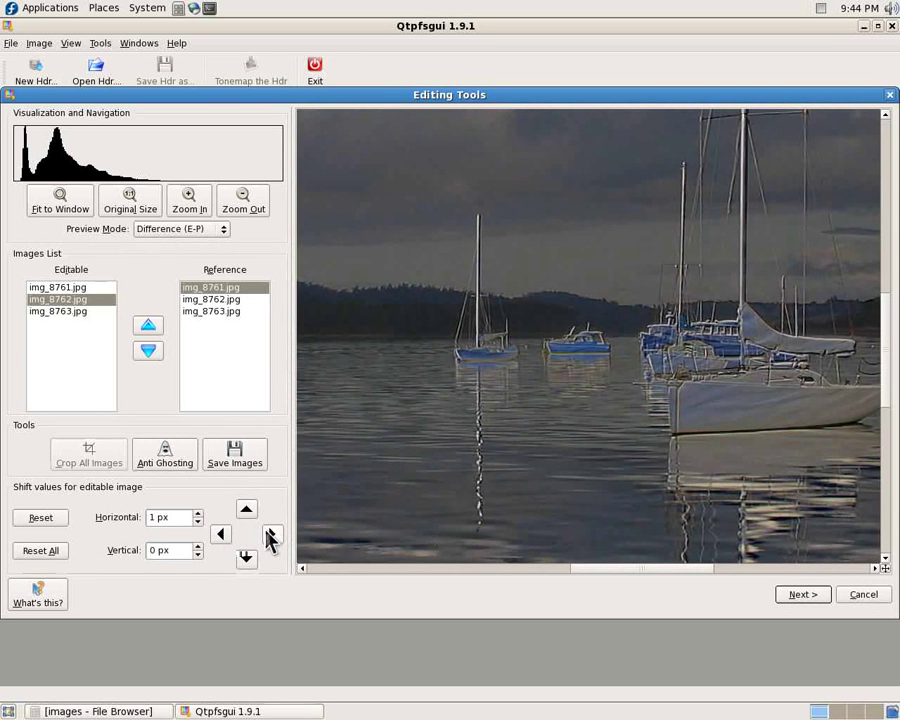
{"action": "left_click", "coordinate": [222, 535]}
{"action": "left_click", "coordinate": [222, 535]}
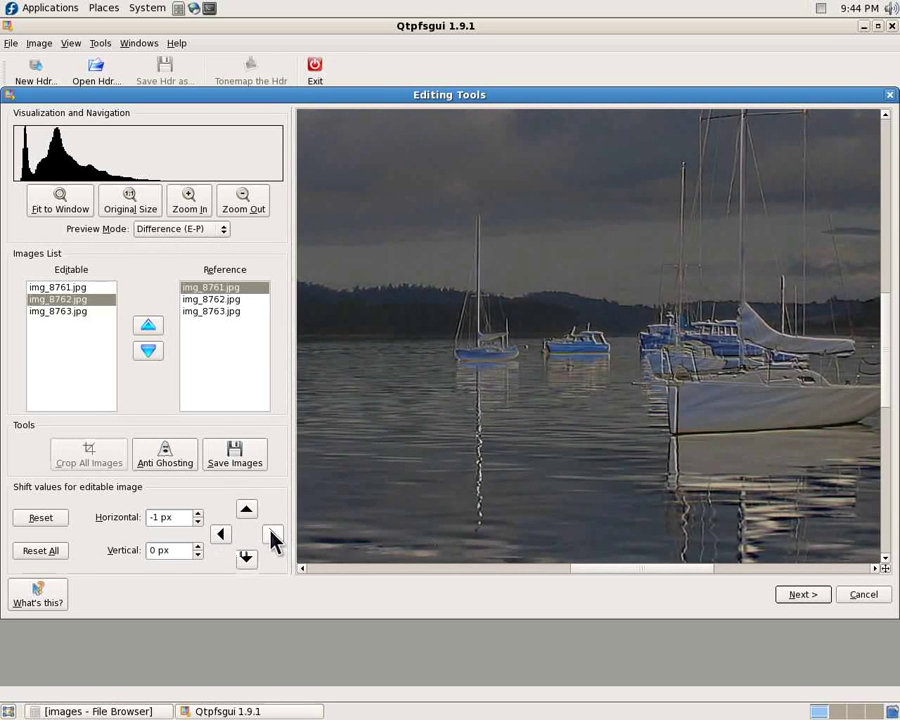
{"action": "left_click", "coordinate": [272, 535]}
- Test img_8763's vertical shift, settling it at -1 px, and inspect the preview
{"action": "left_click", "coordinate": [57, 313]}
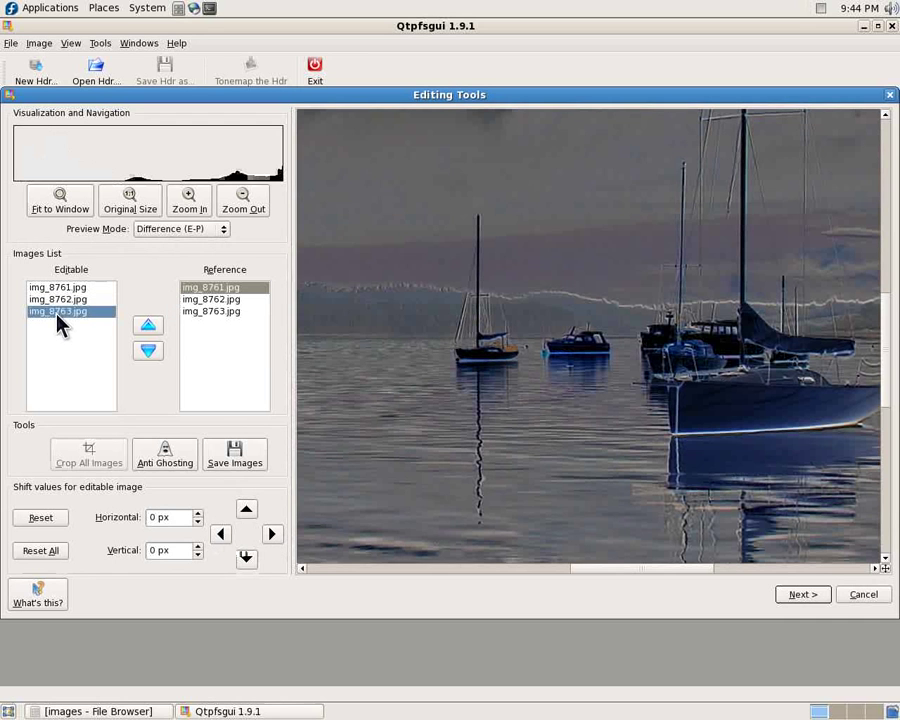
{"action": "left_click", "coordinate": [247, 511]}
{"action": "left_click", "coordinate": [247, 511]}
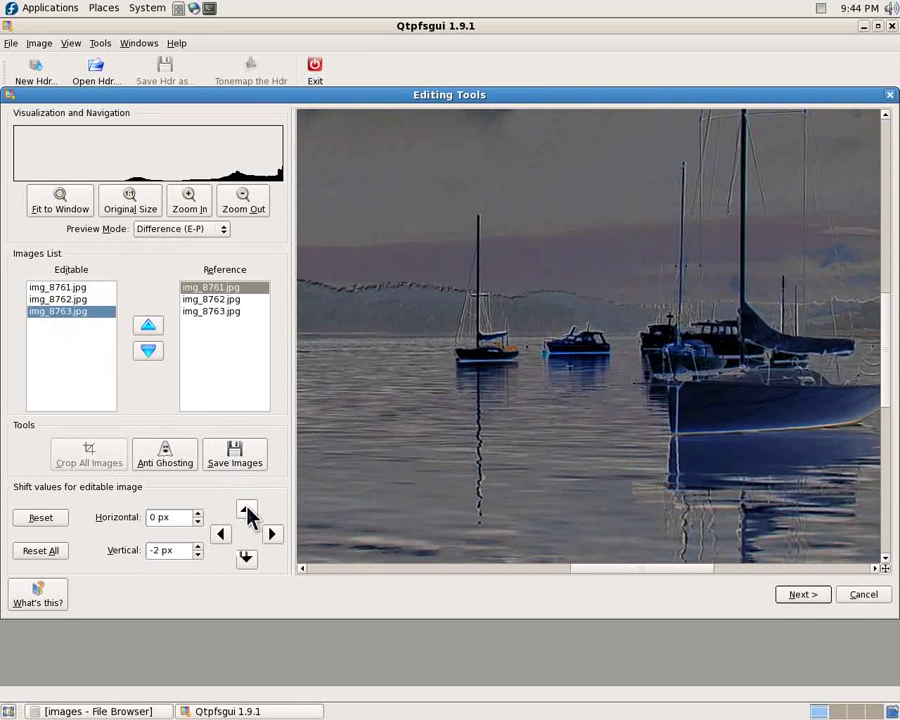
{"action": "left_click", "coordinate": [247, 511]}
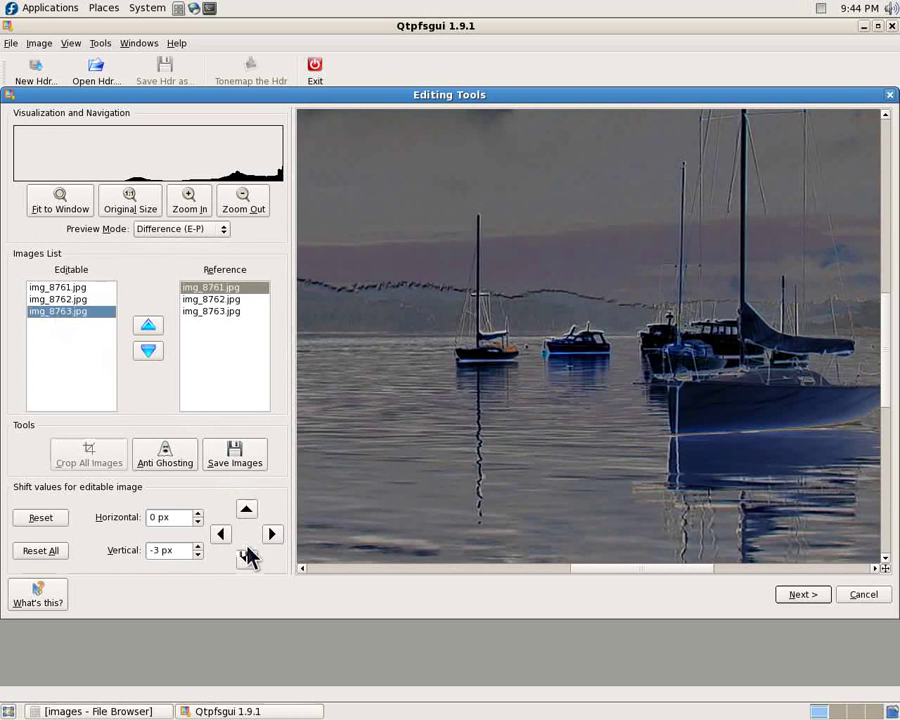
{"action": "left_click", "coordinate": [248, 558]}
{"action": "left_click", "coordinate": [247, 558]}
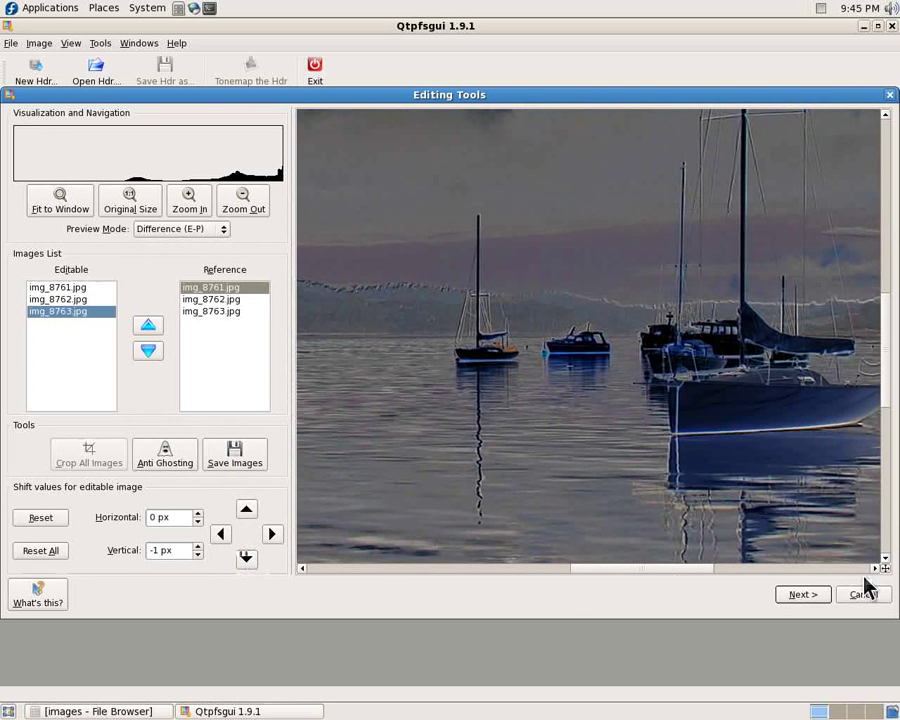
{"action": "left_click_drag", "start_coordinate": [664, 568], "coordinate": [394, 579]}
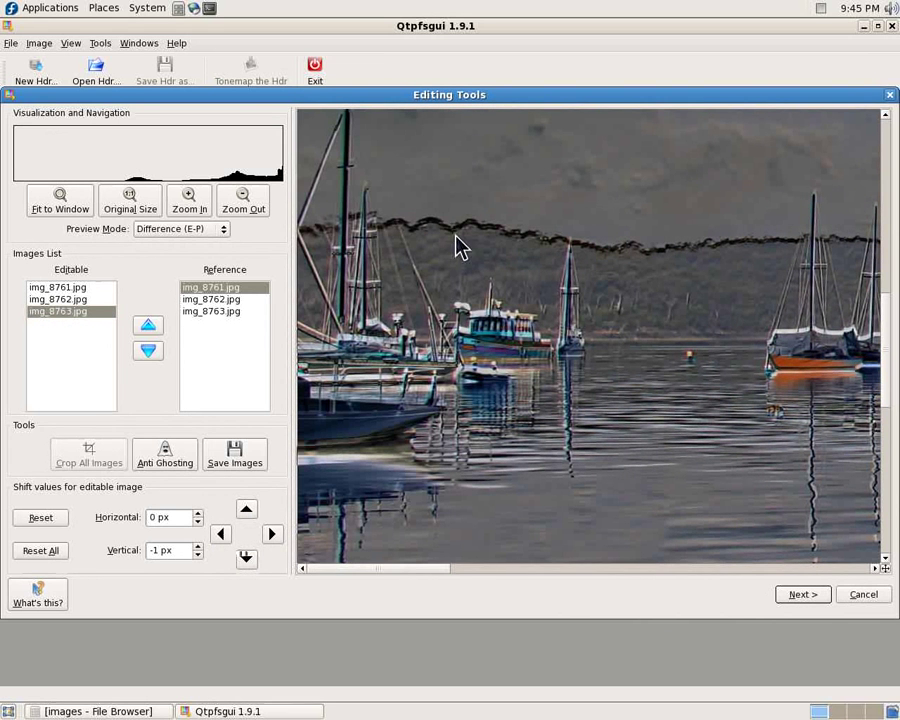
{"action": "left_click_drag", "start_coordinate": [418, 578], "coordinate": [824, 597]}
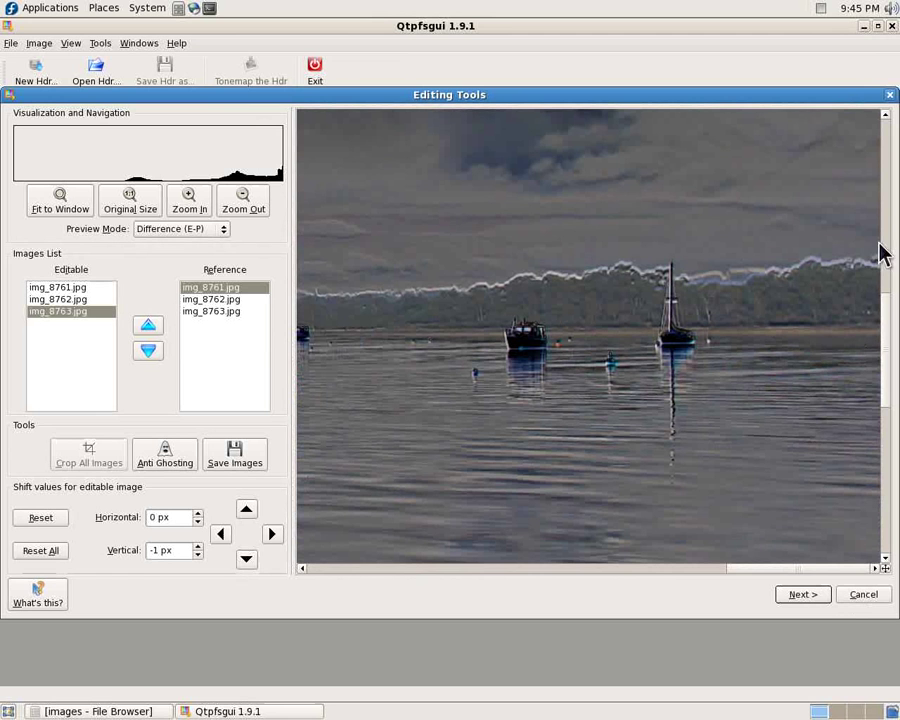
{"action": "left_click_drag", "start_coordinate": [833, 578], "coordinate": [679, 573]}
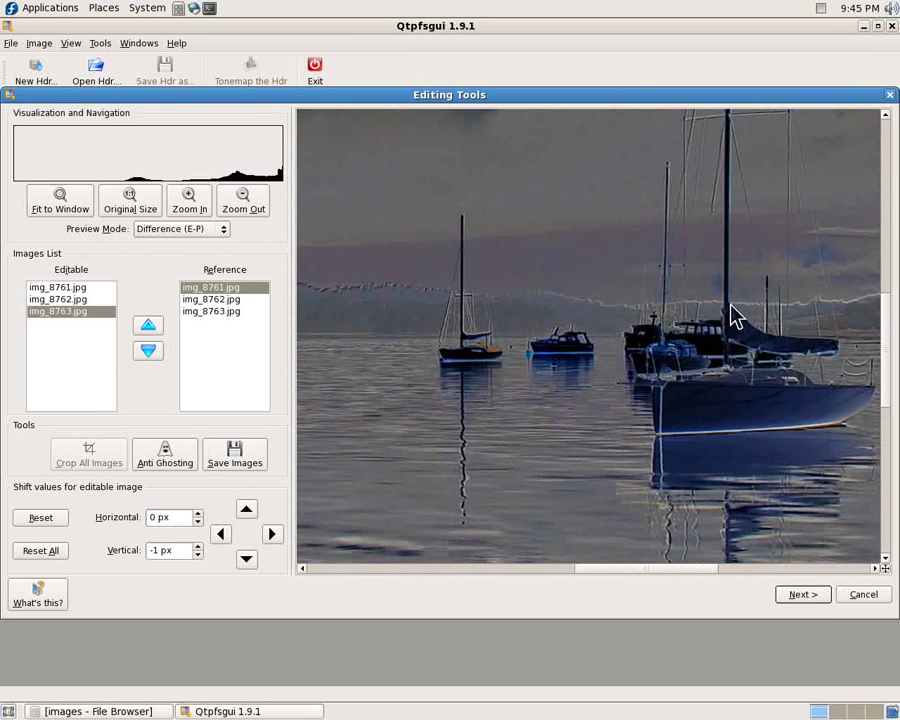
- Leave img_8761 at 0 px horizontal shift against reference img_8762 and continue
{"action": "left_click", "coordinate": [86, 290]}
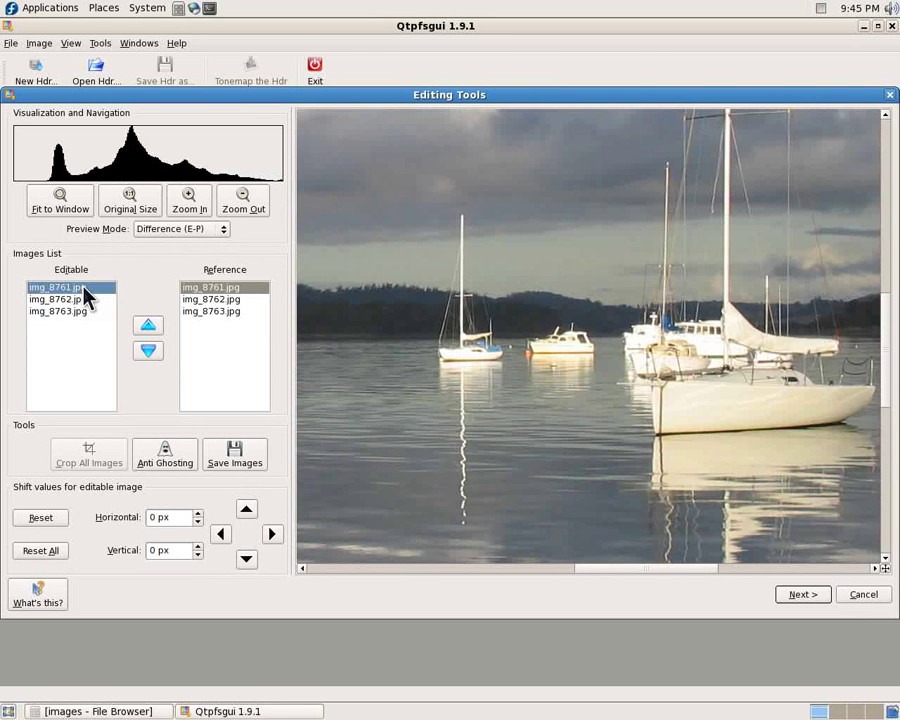
{"action": "left_click", "coordinate": [213, 300]}
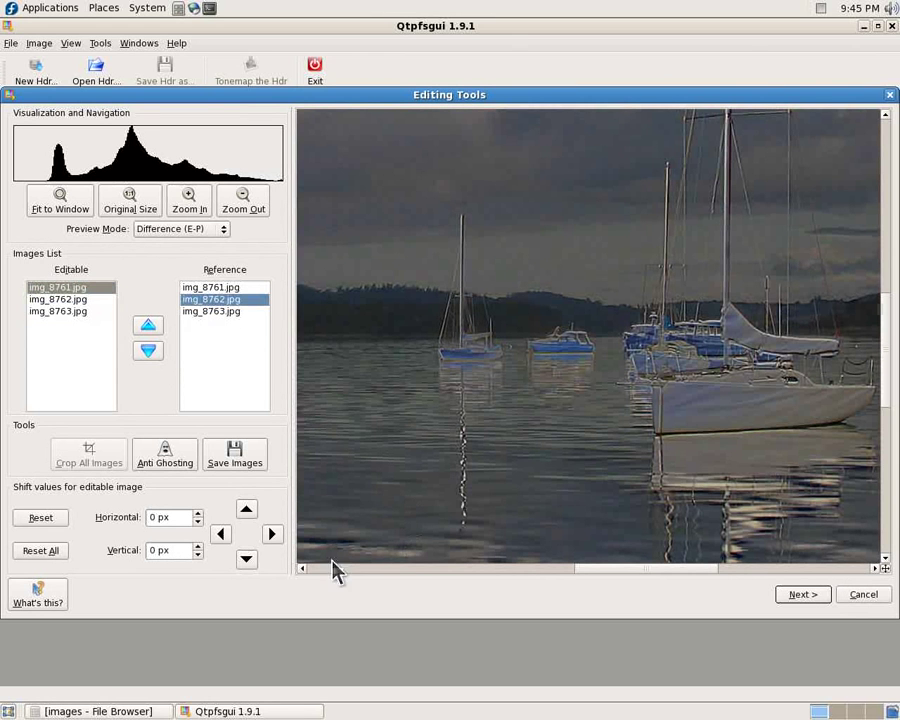
{"action": "left_click", "coordinate": [222, 536]}
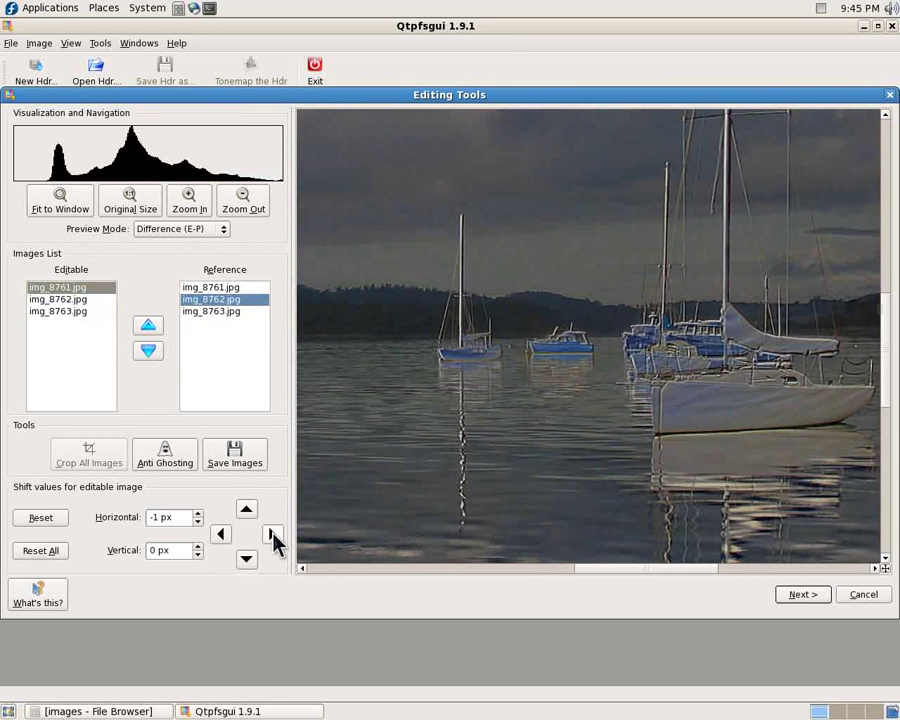
{"action": "left_click", "coordinate": [271, 535]}
{"action": "left_click", "coordinate": [271, 535]}
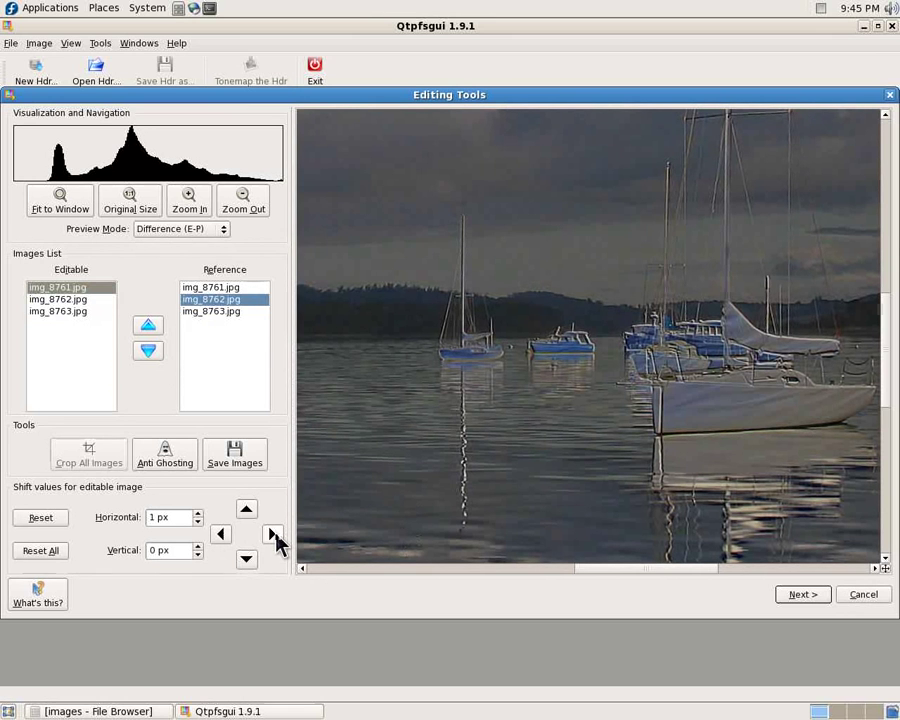
{"action": "left_click", "coordinate": [224, 538]}
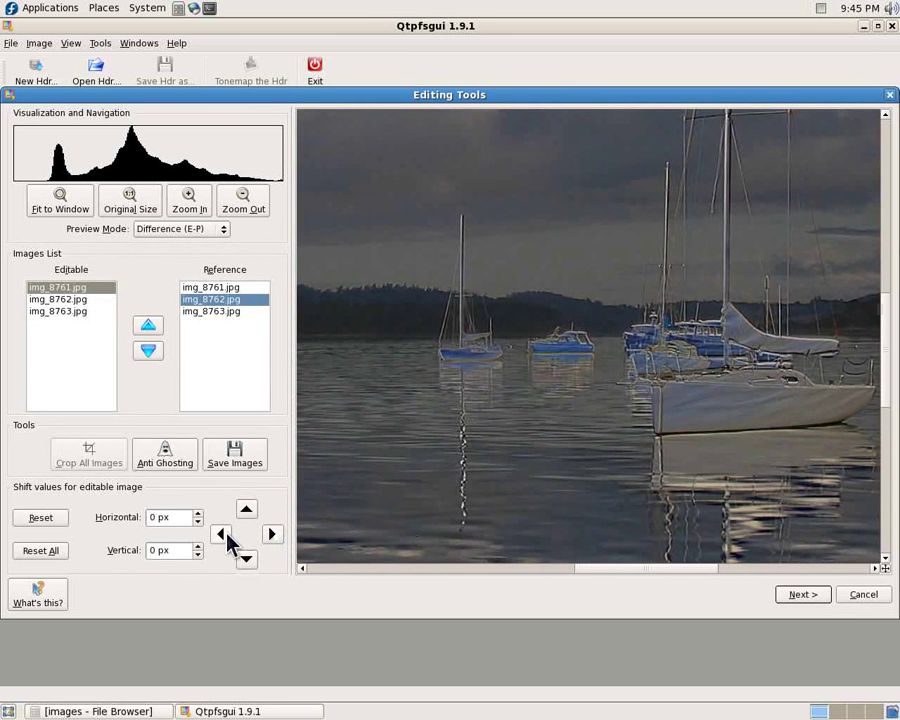
{"action": "left_click", "coordinate": [807, 598]}
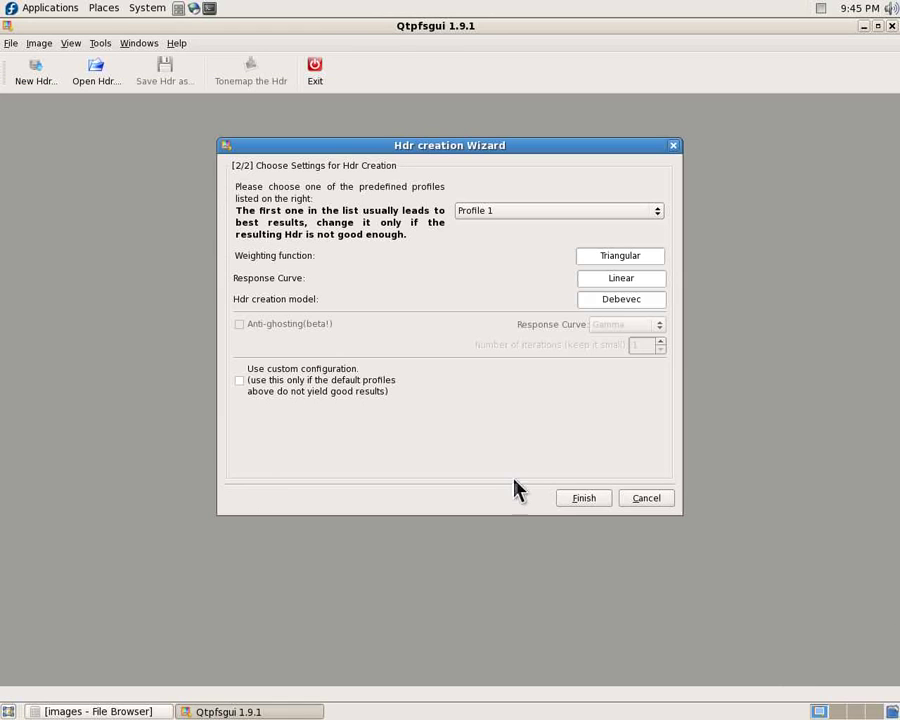
- Build the HDR with Profile 1 (Triangular, Linear, Debevec), inspect it, and start tone mapping
{"action": "left_click", "coordinate": [580, 506]}
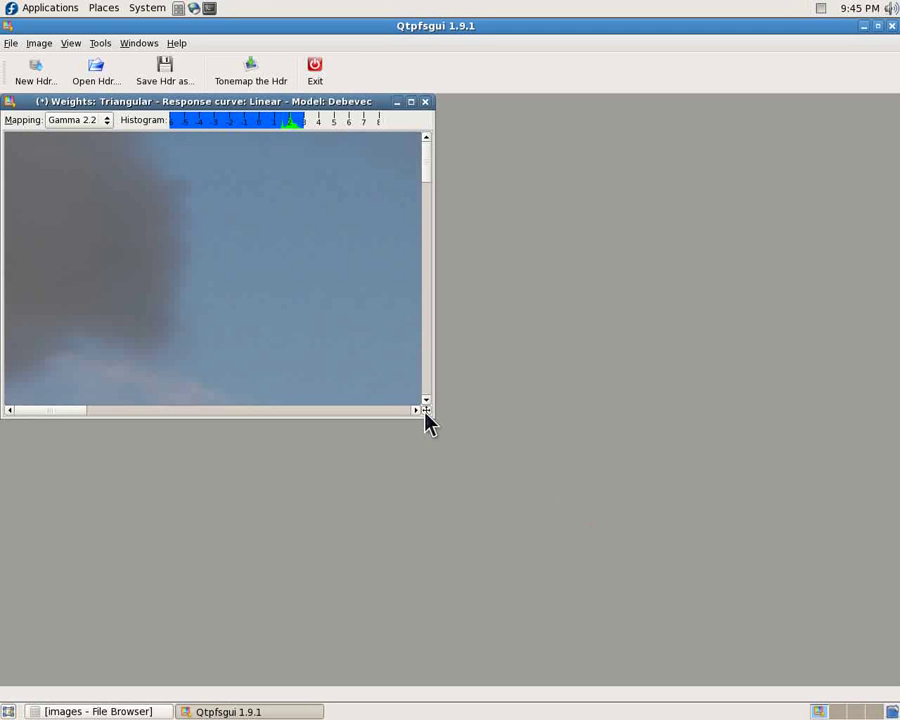
{"action": "left_click_drag", "start_coordinate": [426, 410], "coordinate": [444, 420]}
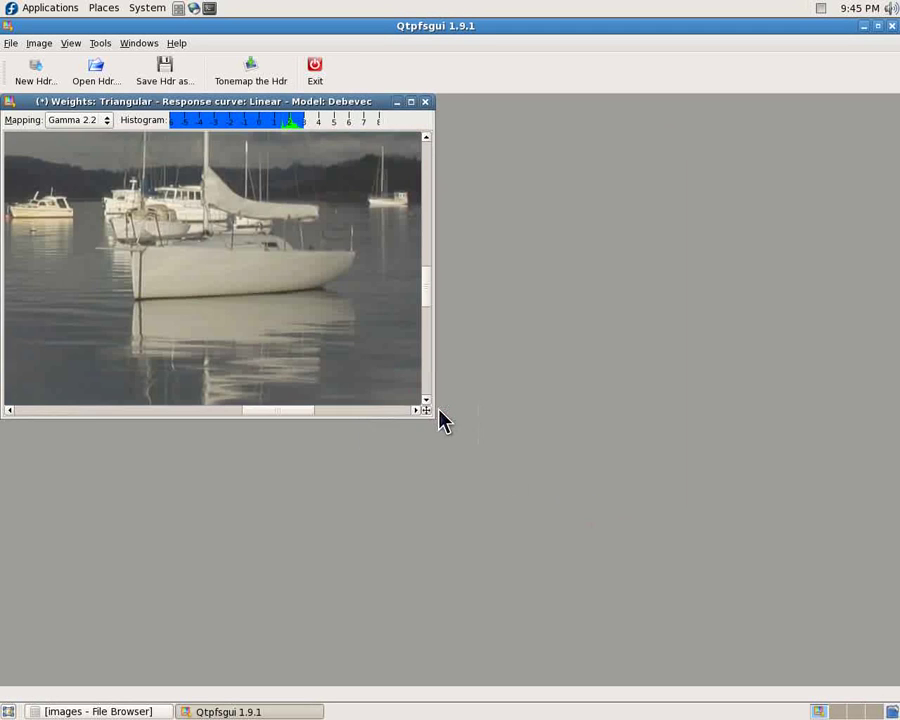
{"action": "scroll", "coordinate": [262, 320], "scroll_direction": "up", "scroll_amount": 2}
{"action": "scroll", "coordinate": [254, 318], "scroll_direction": "up", "scroll_amount": 5}
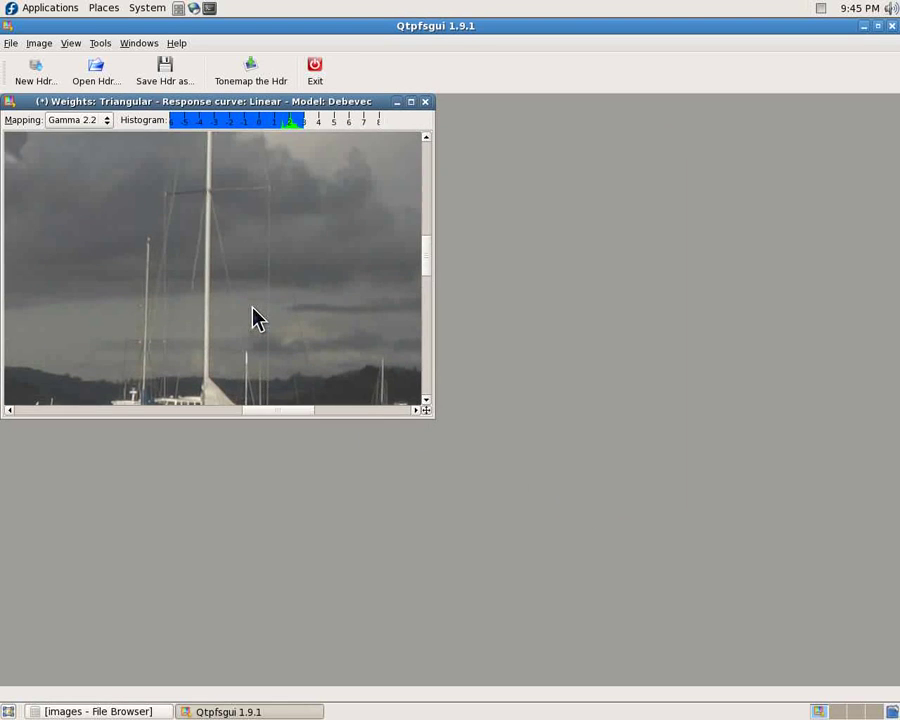
{"action": "scroll", "coordinate": [256, 318], "scroll_direction": "up", "scroll_amount": 1}
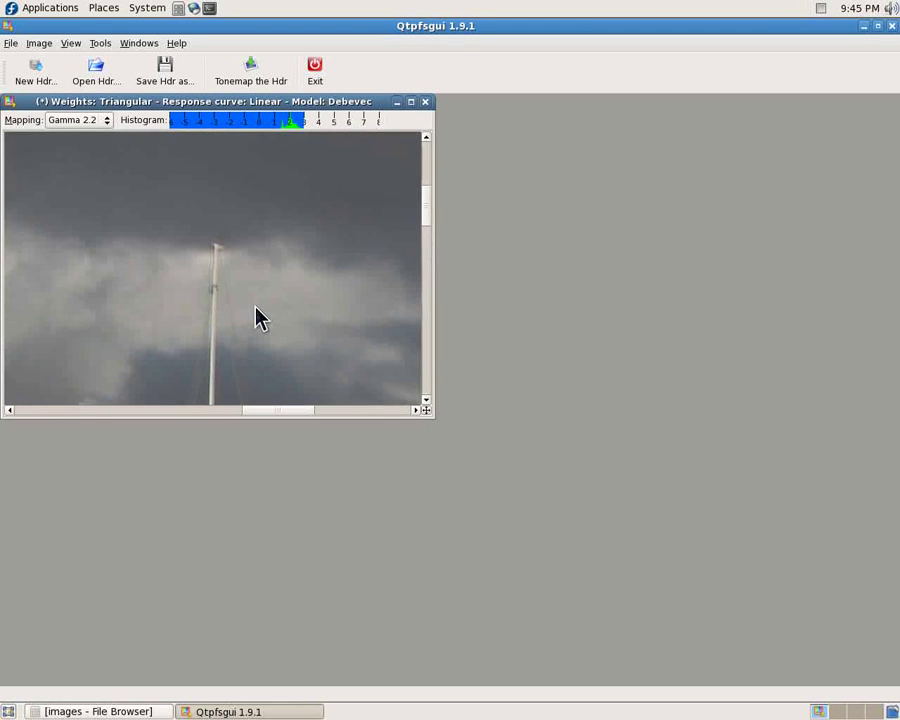
{"action": "scroll", "coordinate": [256, 318], "scroll_direction": "down", "scroll_amount": 4}
{"action": "scroll", "coordinate": [256, 318], "scroll_direction": "down", "scroll_amount": 2}
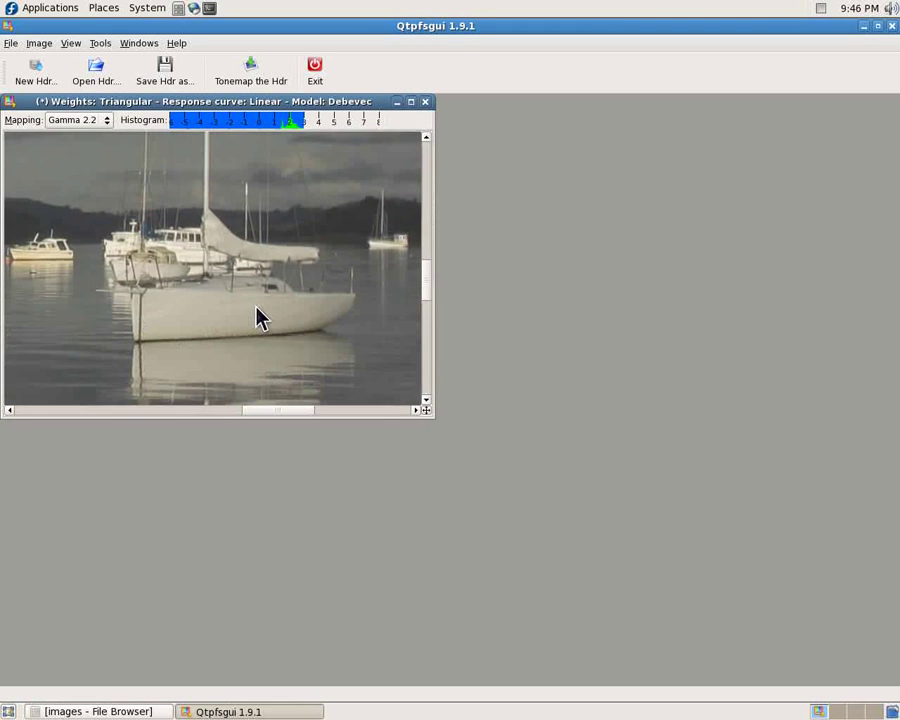
{"action": "left_click", "coordinate": [250, 75]}
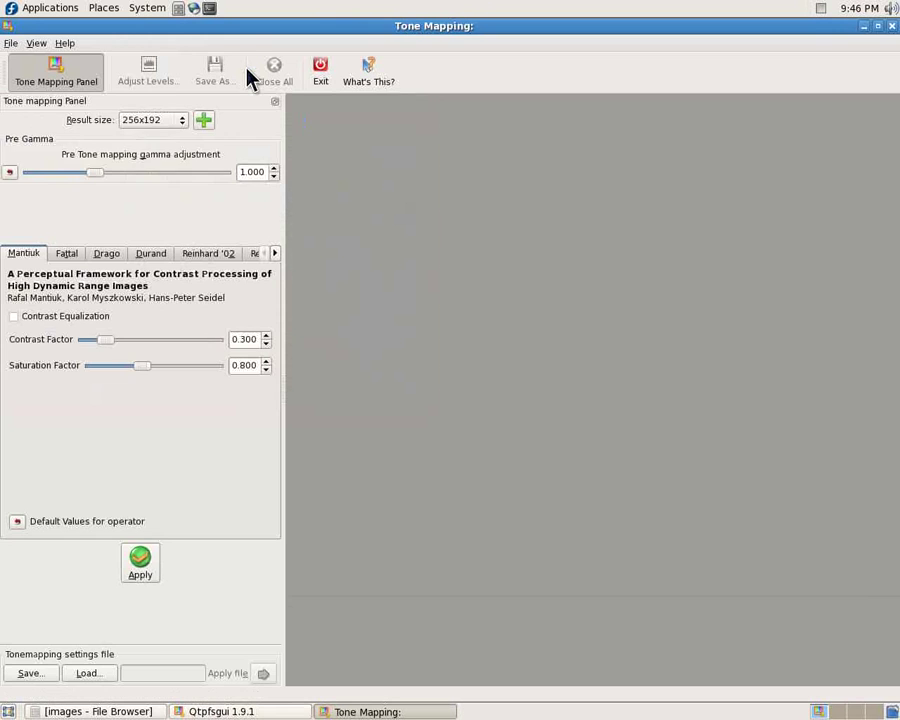
- Apply default Mantiuk tone mapping at a 1024x768 result size
{"action": "left_click", "coordinate": [155, 122]}
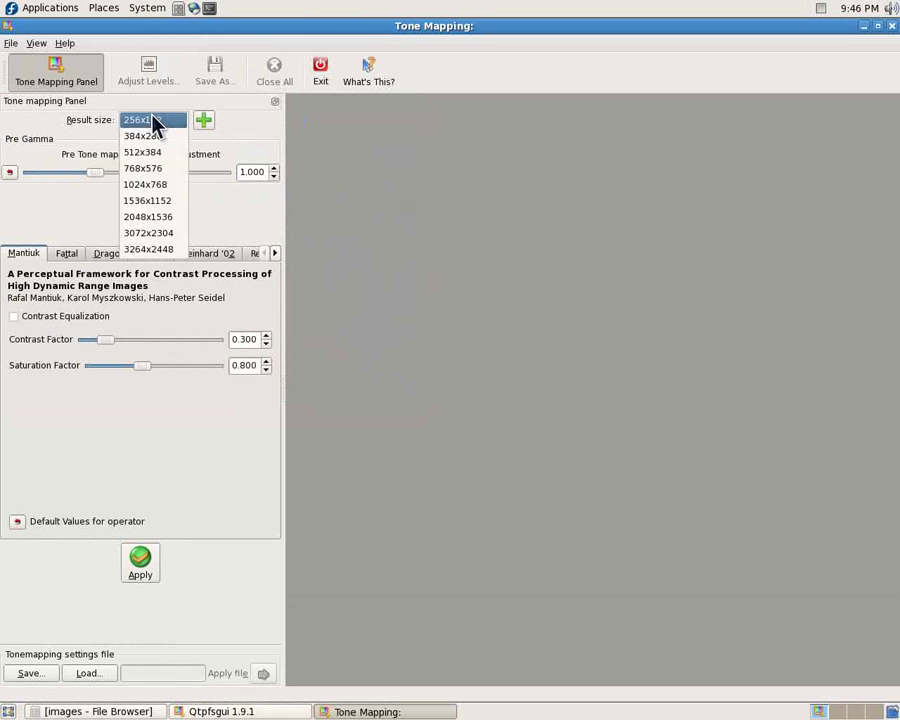
{"action": "left_click", "coordinate": [160, 186]}
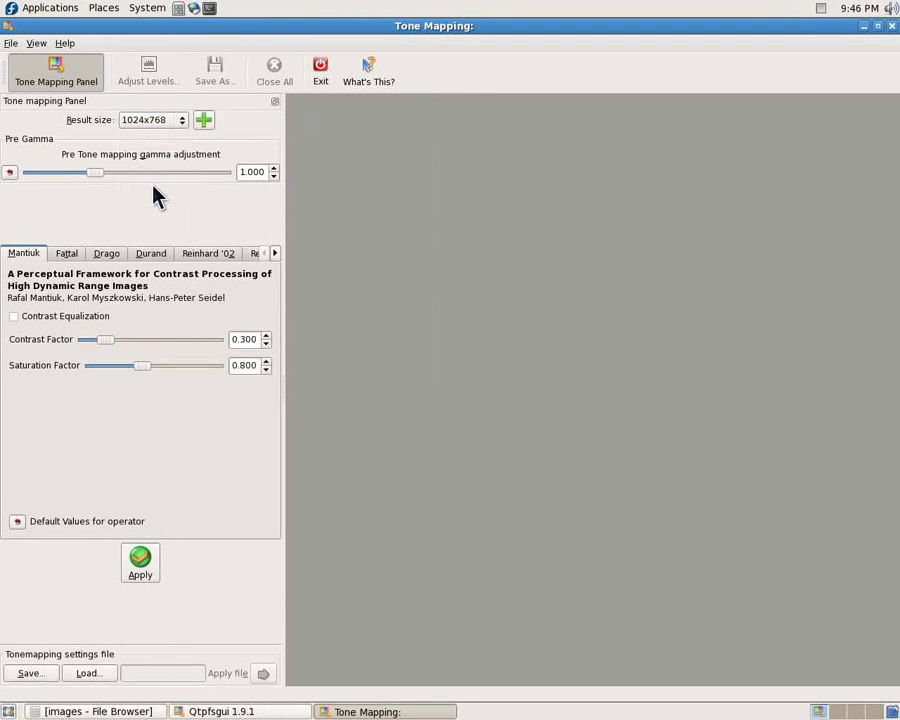
{"action": "left_click", "coordinate": [140, 578]}
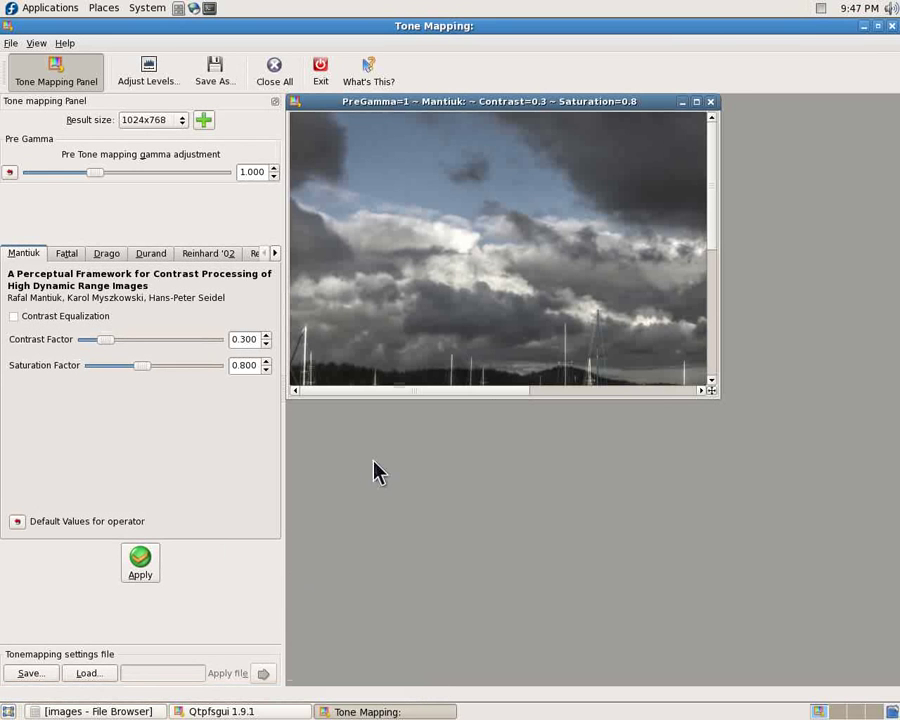
- Inspect the 1024x768 Mantiuk result, then maximise its window
{"action": "mouse_move", "coordinate": [711, 398]}
{"action": "left_mouse_down"}
{"action": "mouse_move", "coordinate": [691, 376]}
{"action": "mouse_move", "coordinate": [714, 392]}
{"action": "left_mouse_up"}
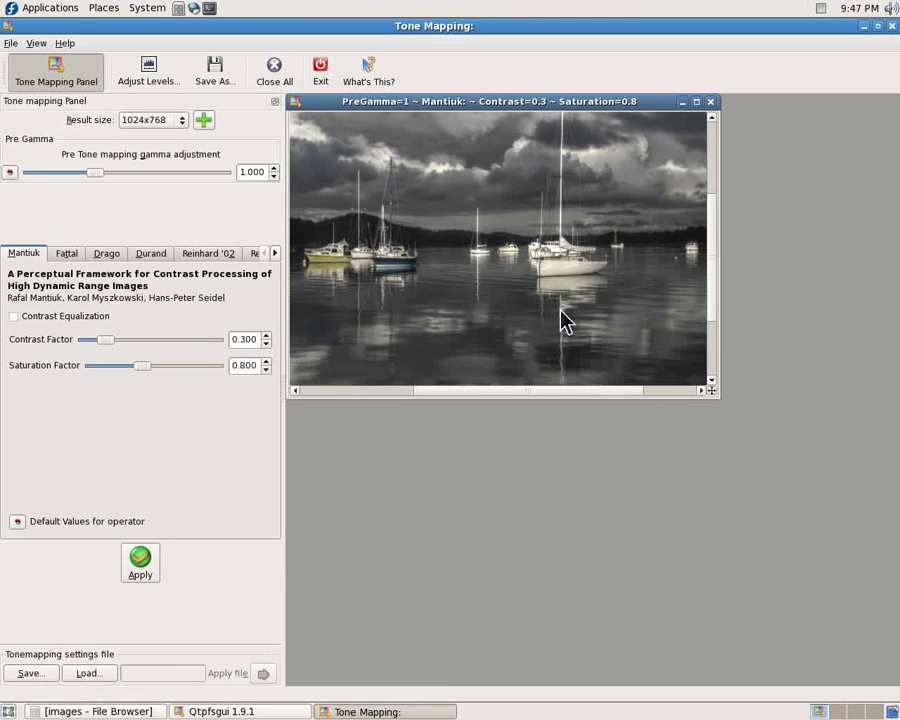
{"action": "scroll", "coordinate": [563, 320], "scroll_direction": "up", "scroll_amount": 1}
{"action": "scroll", "coordinate": [563, 320], "scroll_direction": "up", "scroll_amount": 1}
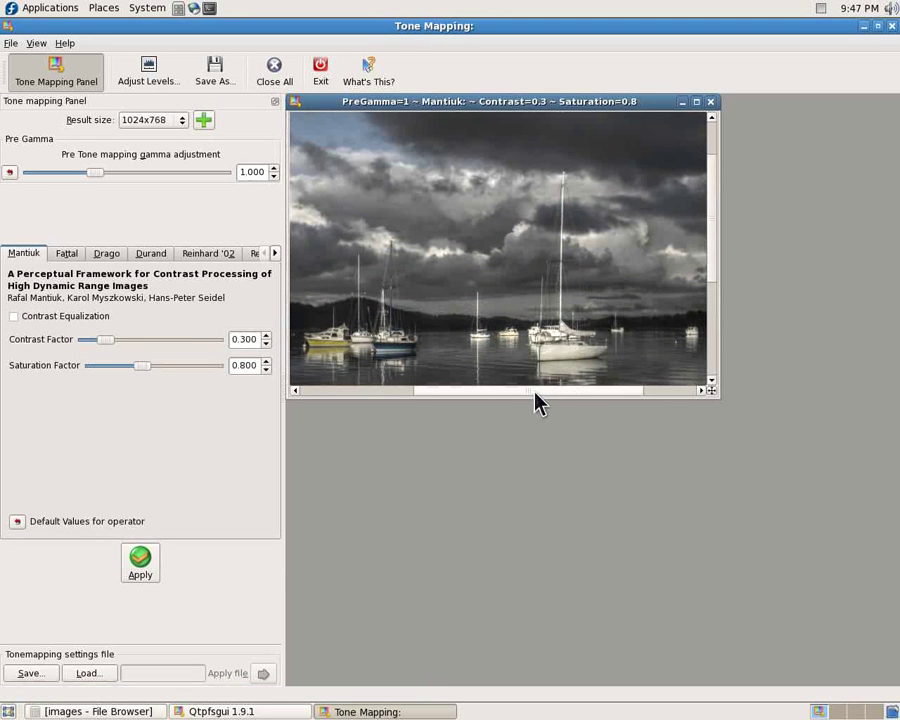
{"action": "left_click_drag", "start_coordinate": [536, 390], "coordinate": [417, 398]}
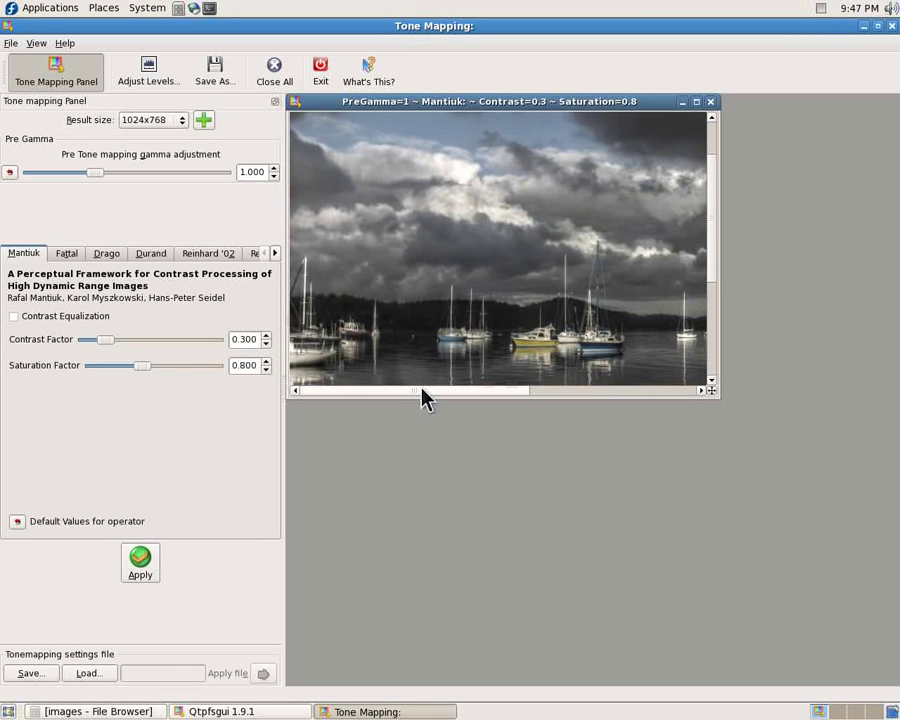
{"action": "left_click_drag", "start_coordinate": [430, 393], "coordinate": [558, 400]}
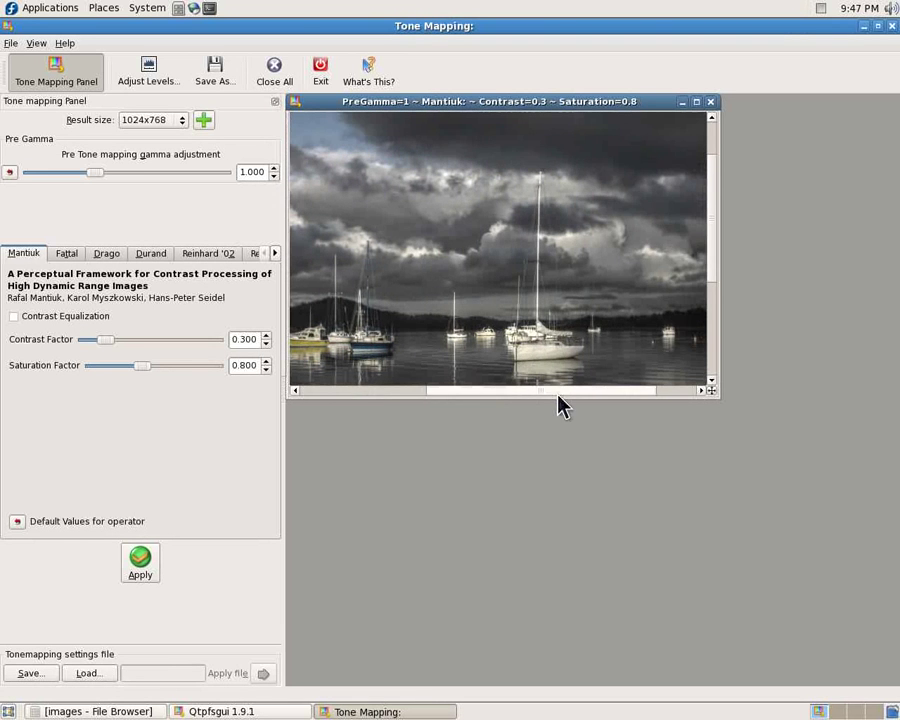
{"action": "left_click", "coordinate": [696, 101]}
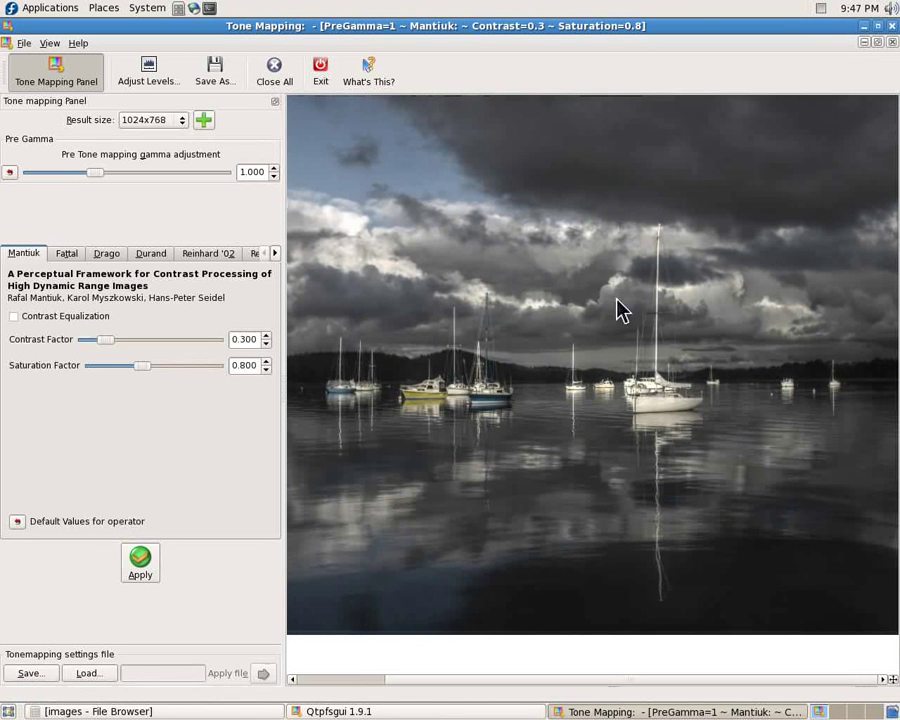
- Save the Mantiuk result as marina.jpg in images/hdr and close its window
{"action": "left_click", "coordinate": [221, 81]}
{"action": "left_click", "coordinate": [390, 230]}
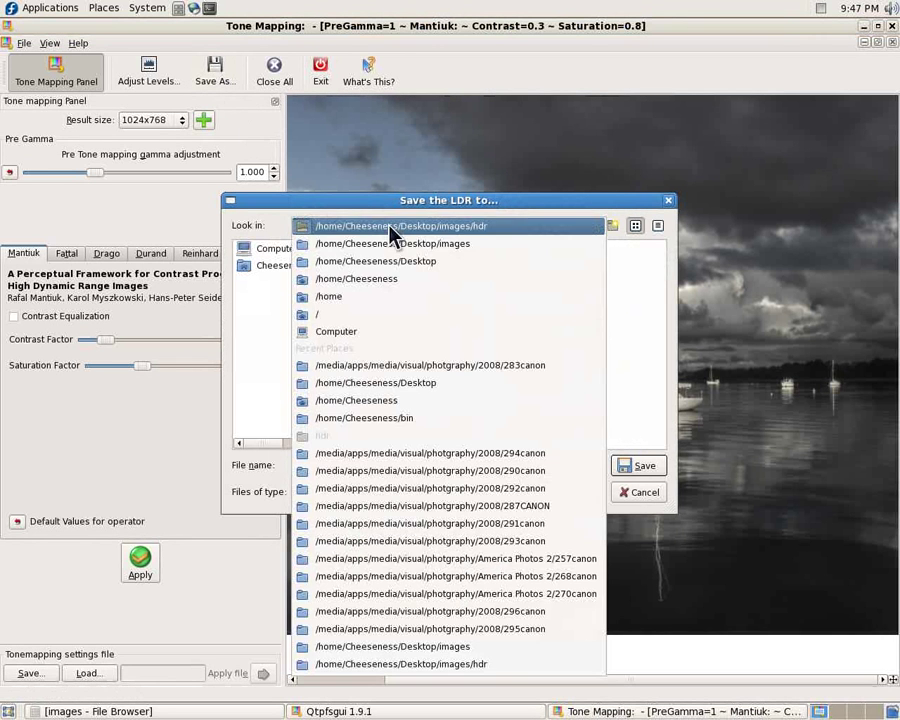
{"action": "left_click", "coordinate": [394, 242]}
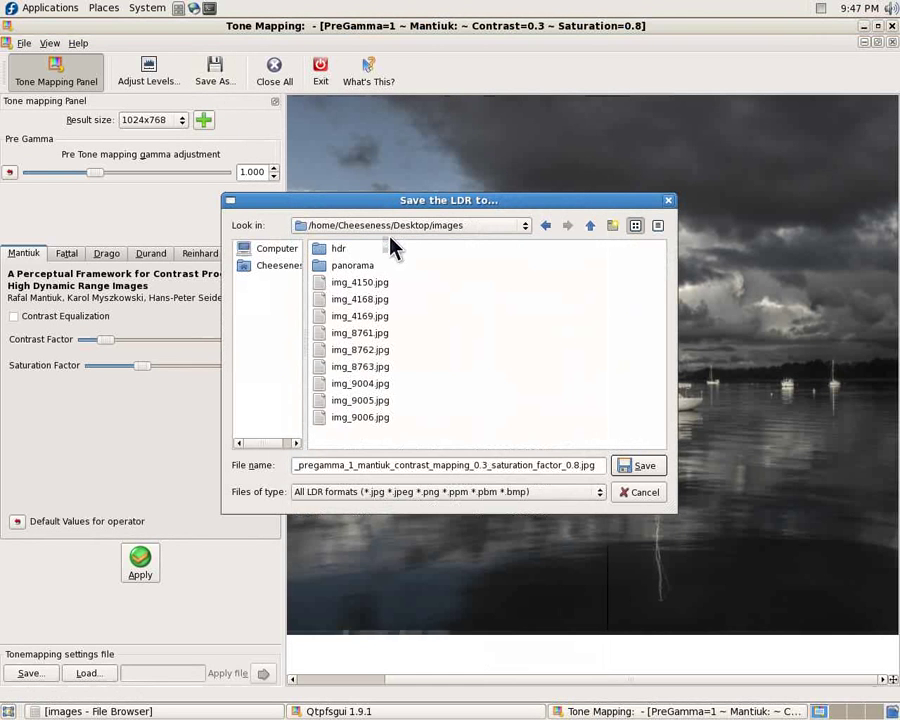
{"action": "double_click", "coordinate": [340, 249]}
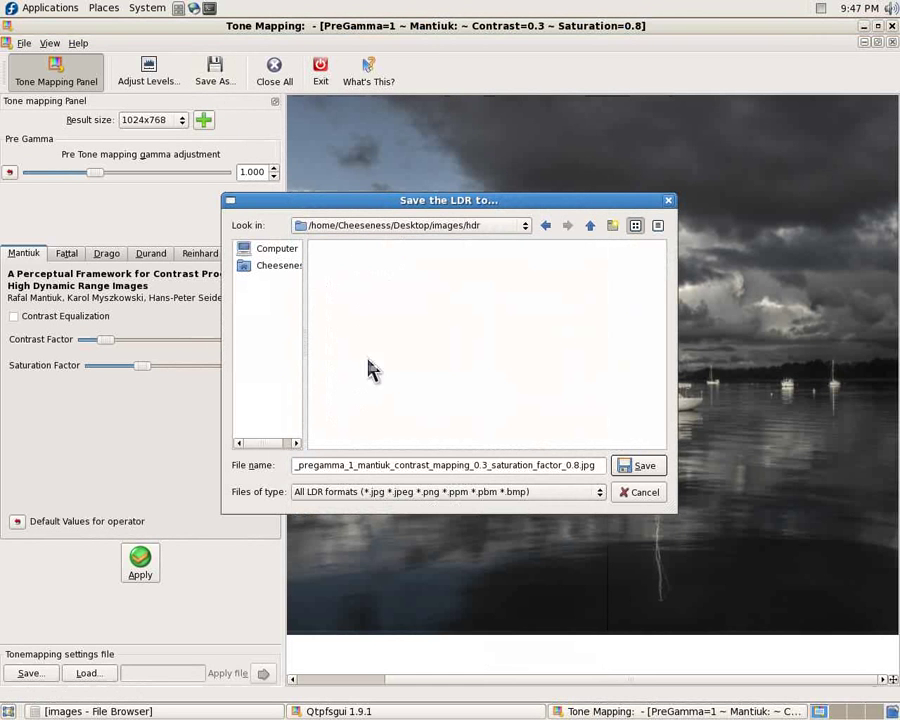
{"action": "triple_click", "coordinate": [490, 467]}
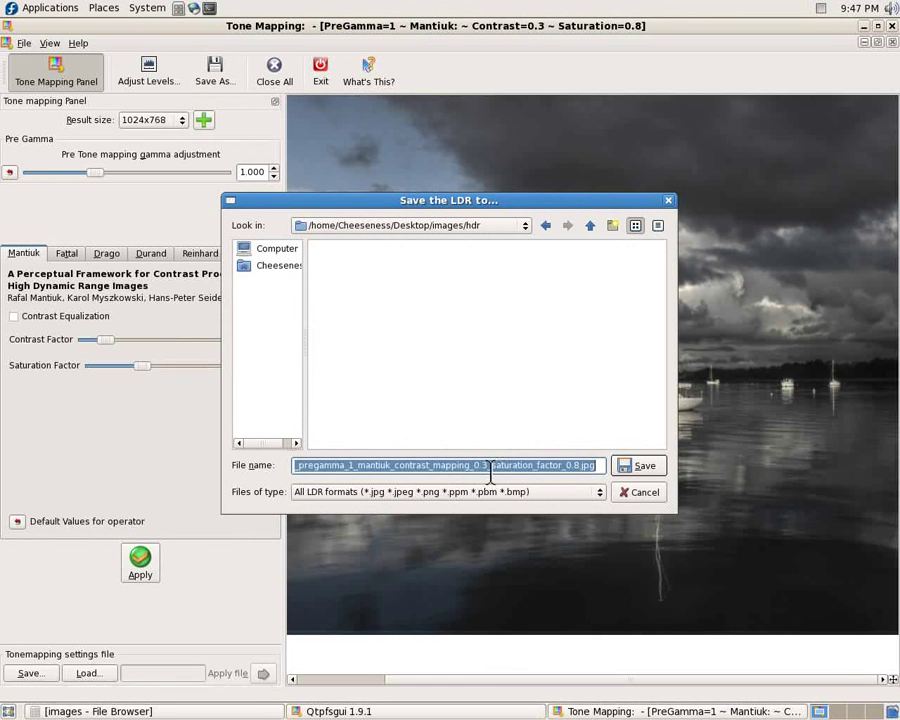
{"action": "key", "text": "shift+Left"}
{"action": "key", "text": "shift+Left"}
{"action": "key", "text": "shift+Left"}
{"action": "key", "text": "shift+Left"}
{"action": "type", "text": "marin"}
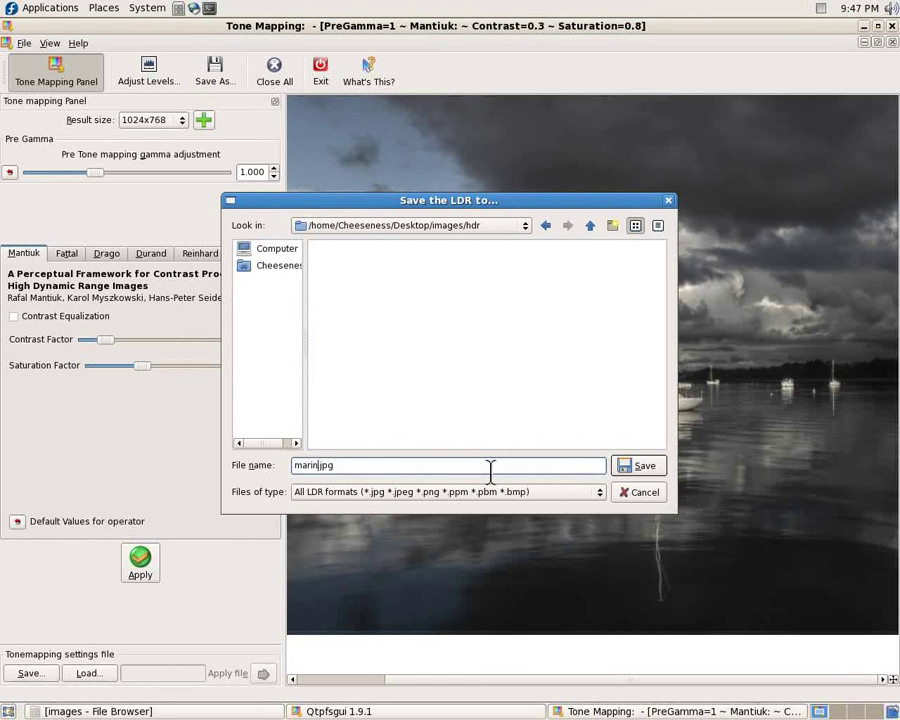
{"action": "type", "text": "a"}
{"action": "left_click", "coordinate": [655, 469]}
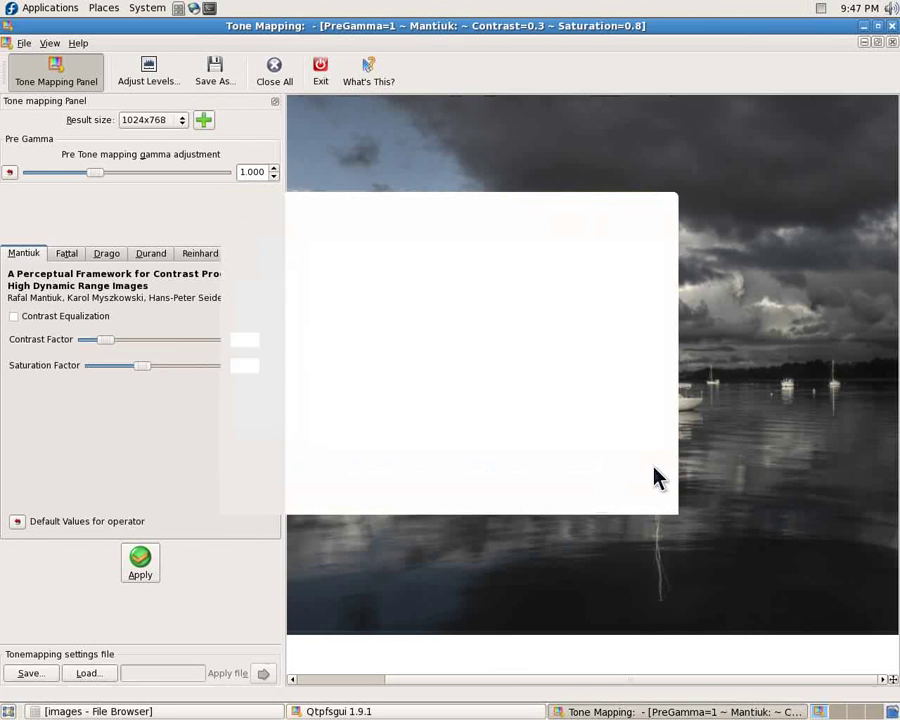
{"action": "left_click", "coordinate": [892, 43]}
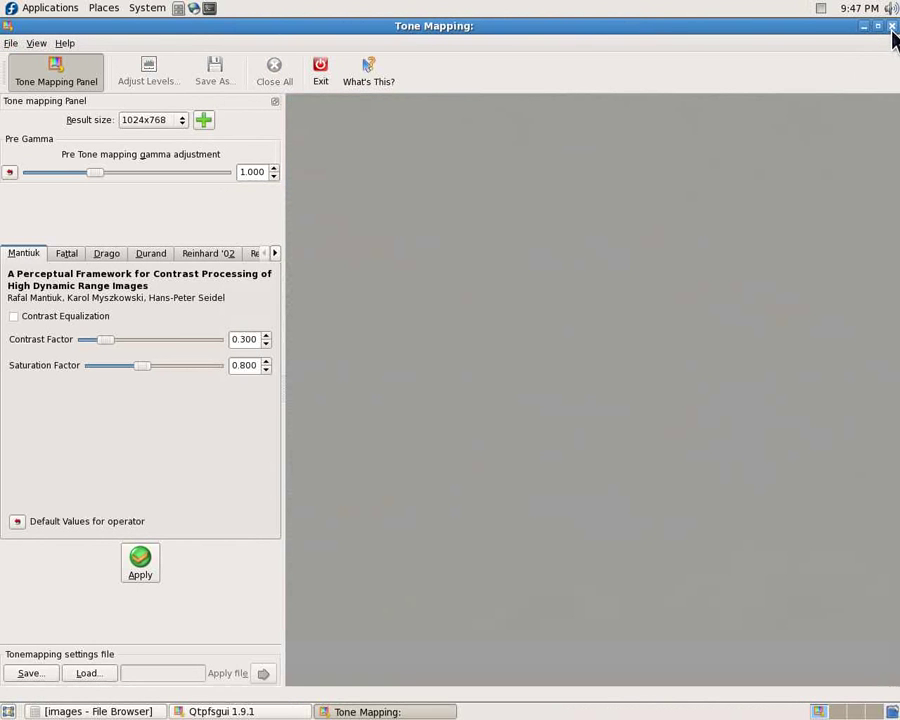
- Close tone mapping, discard the unsaved HDR, and load img_9004–img_9006 into a new HDR
{"action": "left_click", "coordinate": [892, 27]}
{"action": "left_click", "coordinate": [425, 102]}
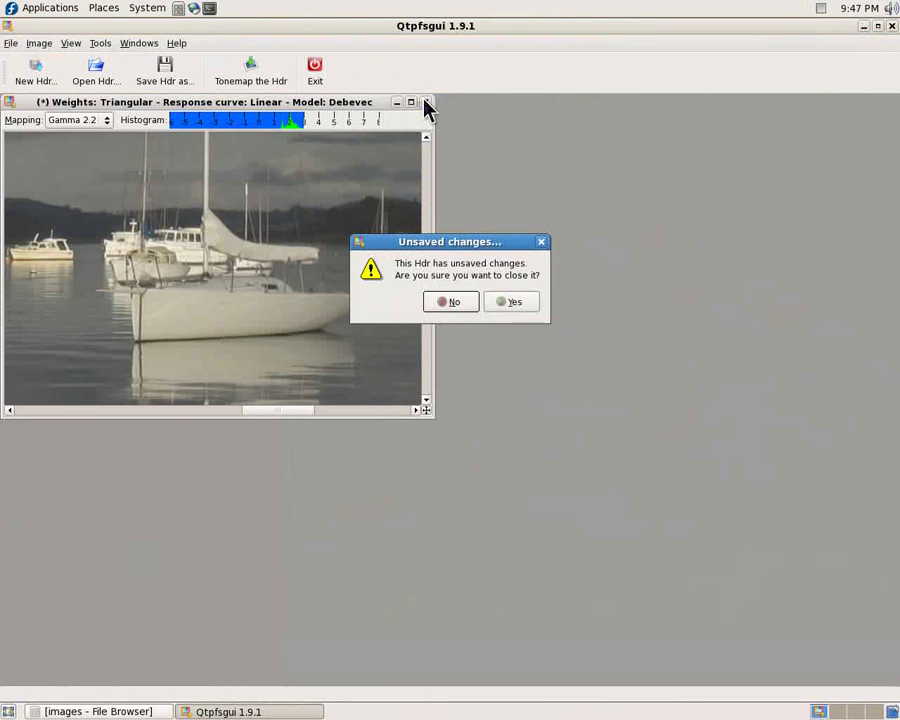
{"action": "left_click", "coordinate": [491, 308]}
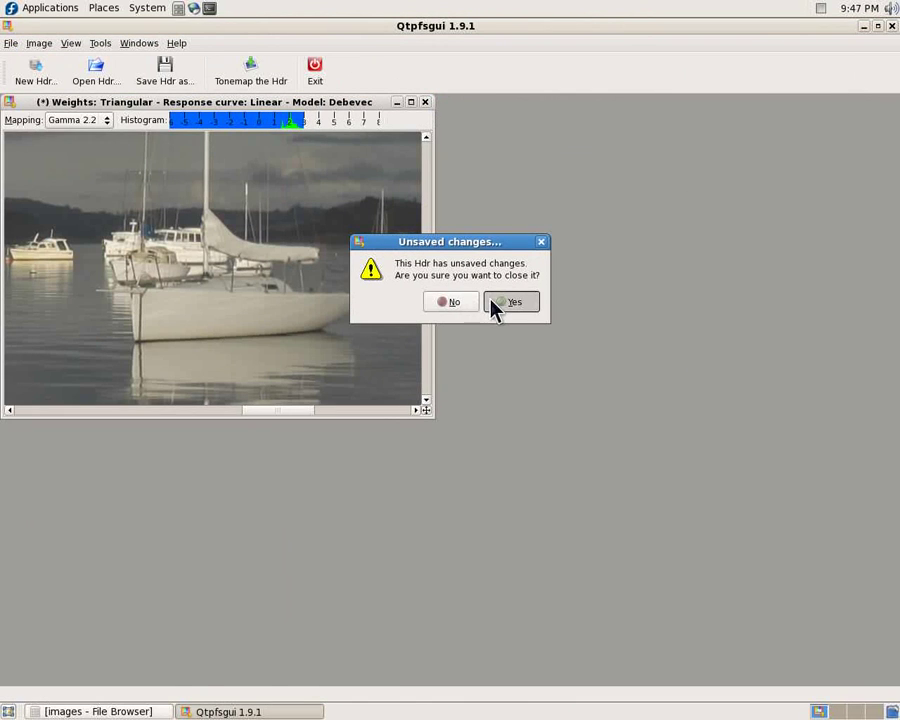
{"action": "left_click", "coordinate": [30, 80]}
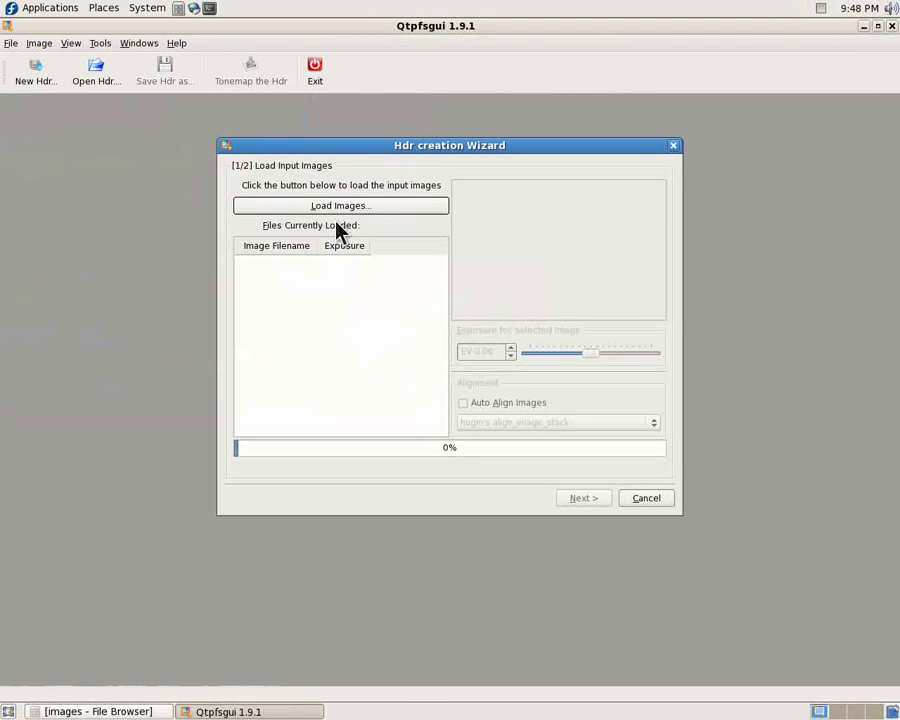
{"action": "left_click", "coordinate": [346, 210]}
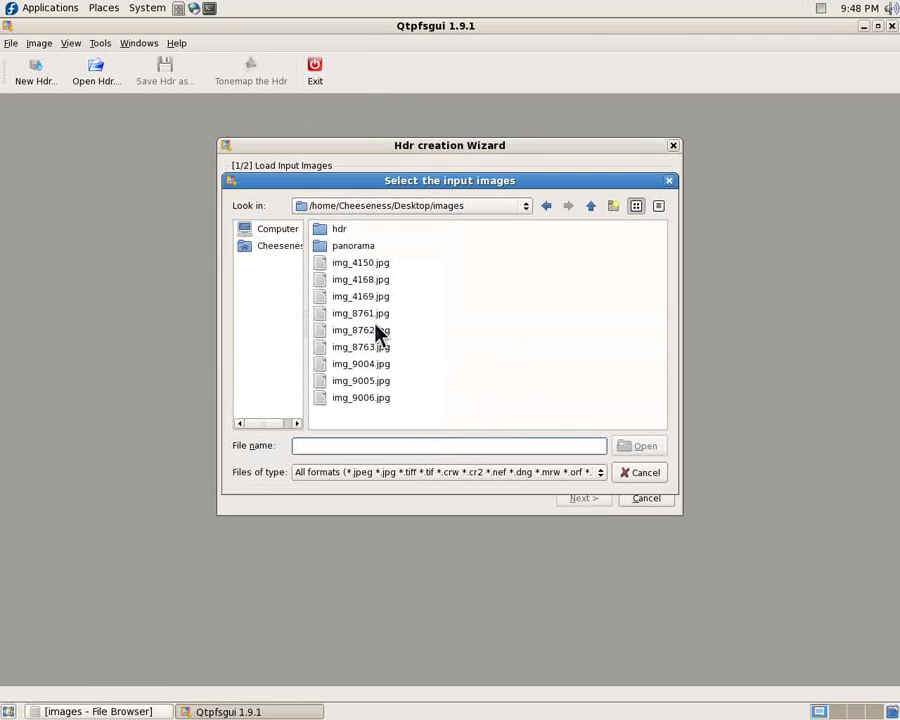
{"action": "left_click_drag", "start_coordinate": [374, 366], "coordinate": [377, 406]}
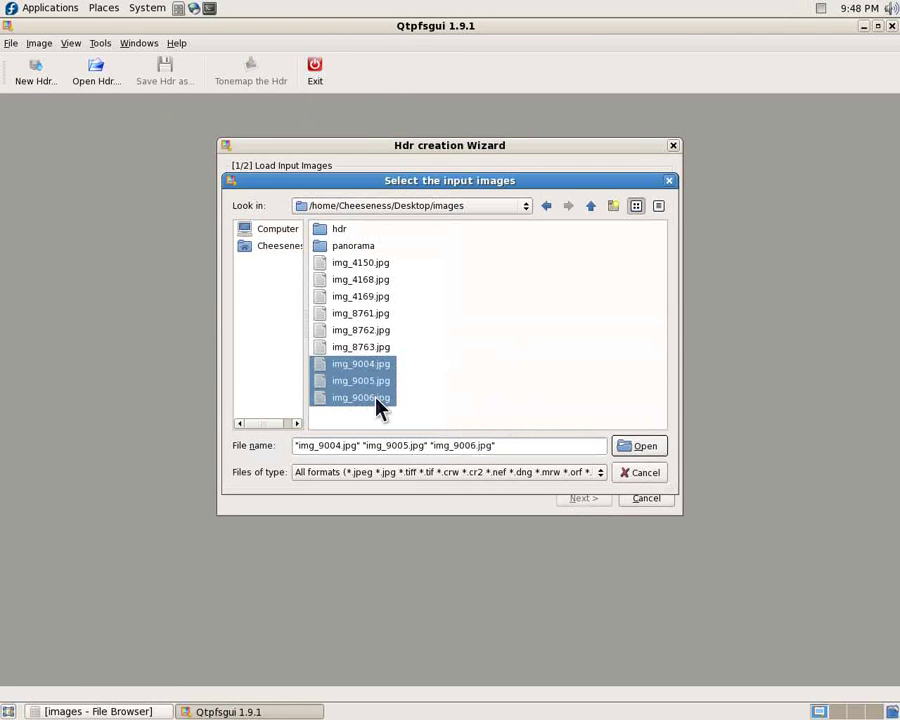
{"action": "left_click", "coordinate": [648, 446]}
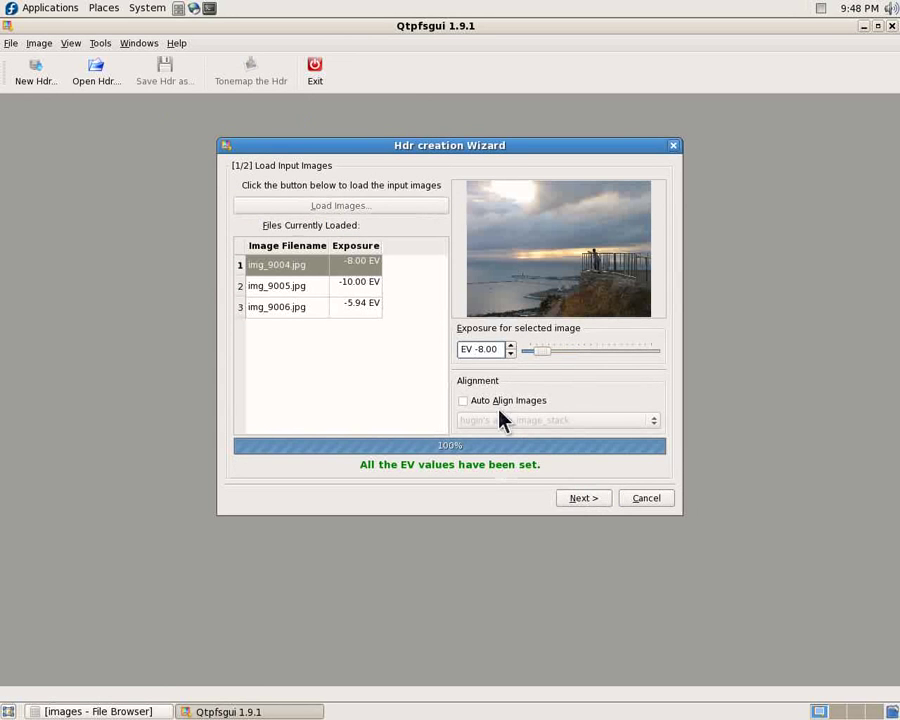
- Check the EVs (-8.00, -10.00, -5.94) of the three images and continue
{"action": "left_click", "coordinate": [288, 290]}
{"action": "left_click", "coordinate": [288, 306]}
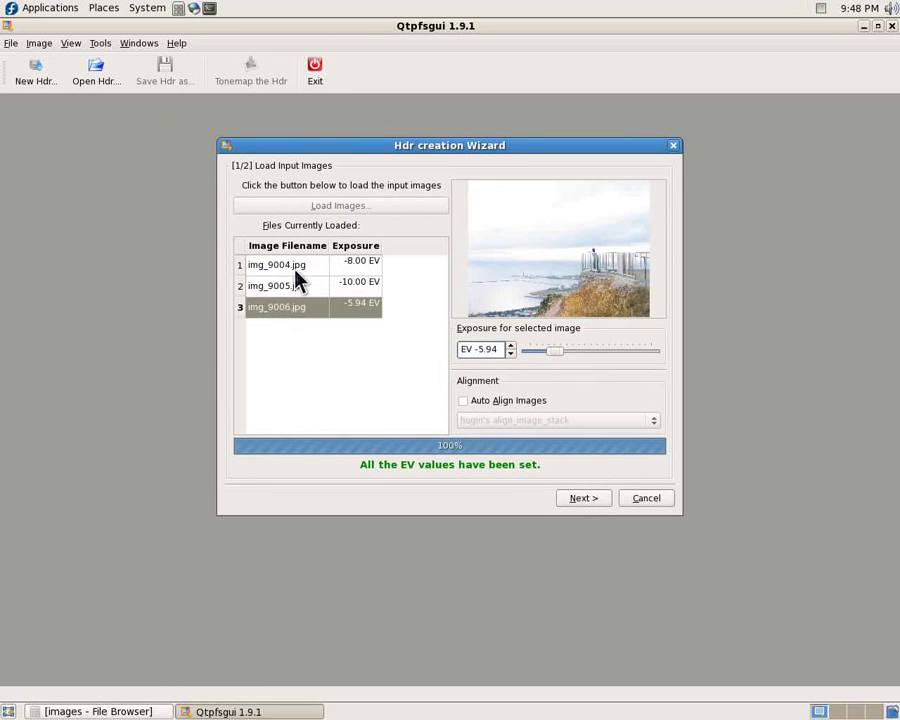
{"action": "left_click", "coordinate": [295, 266]}
{"action": "left_click", "coordinate": [296, 287]}
{"action": "left_click", "coordinate": [296, 307]}
{"action": "left_click", "coordinate": [602, 498]}
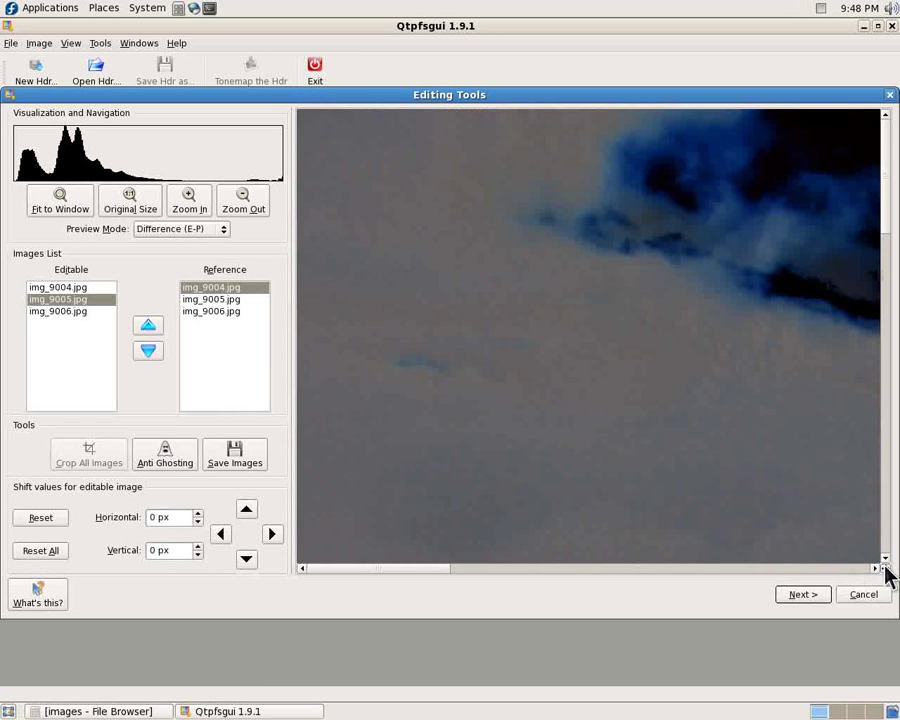
- Pan the preview to the man at the railing and try img_9005 shifts, leaving it at 0 px
{"action": "left_click_drag", "start_coordinate": [885, 568], "coordinate": [844, 583]}
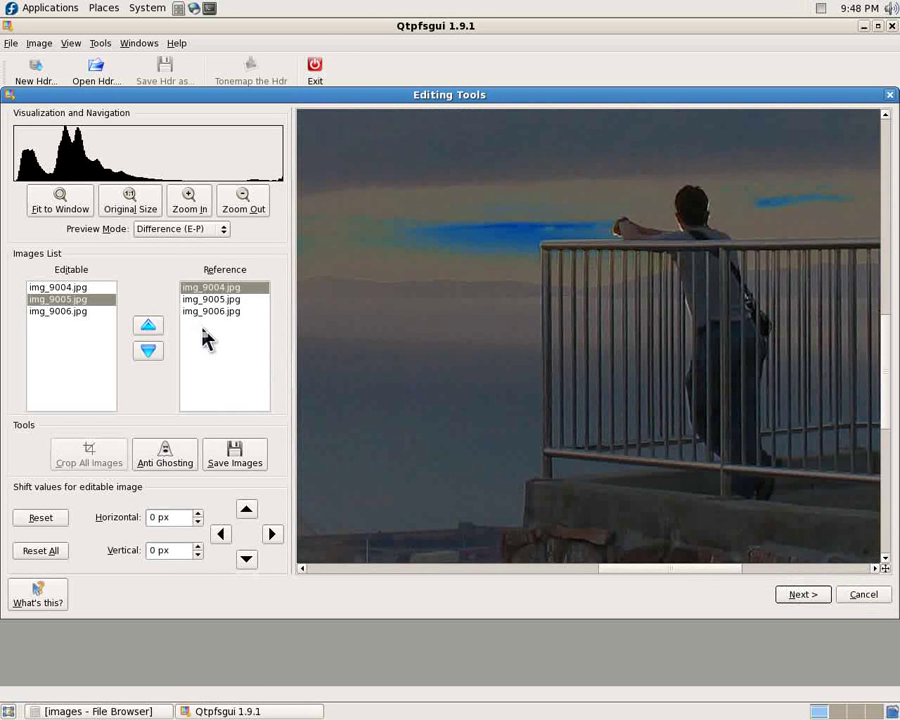
{"action": "left_click", "coordinate": [270, 535]}
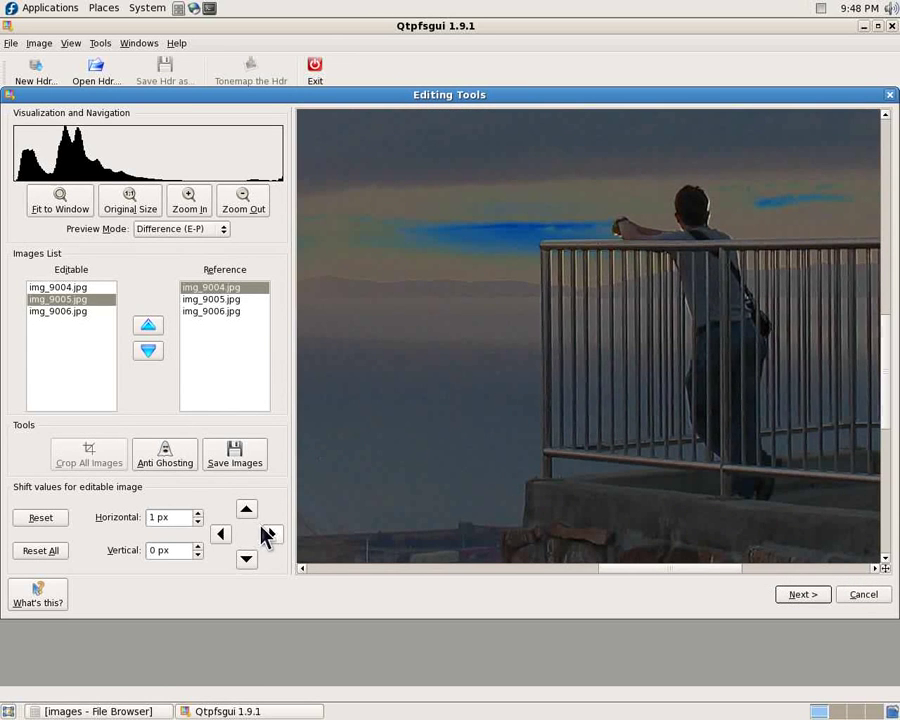
{"action": "left_click", "coordinate": [222, 535]}
{"action": "left_click", "coordinate": [222, 537]}
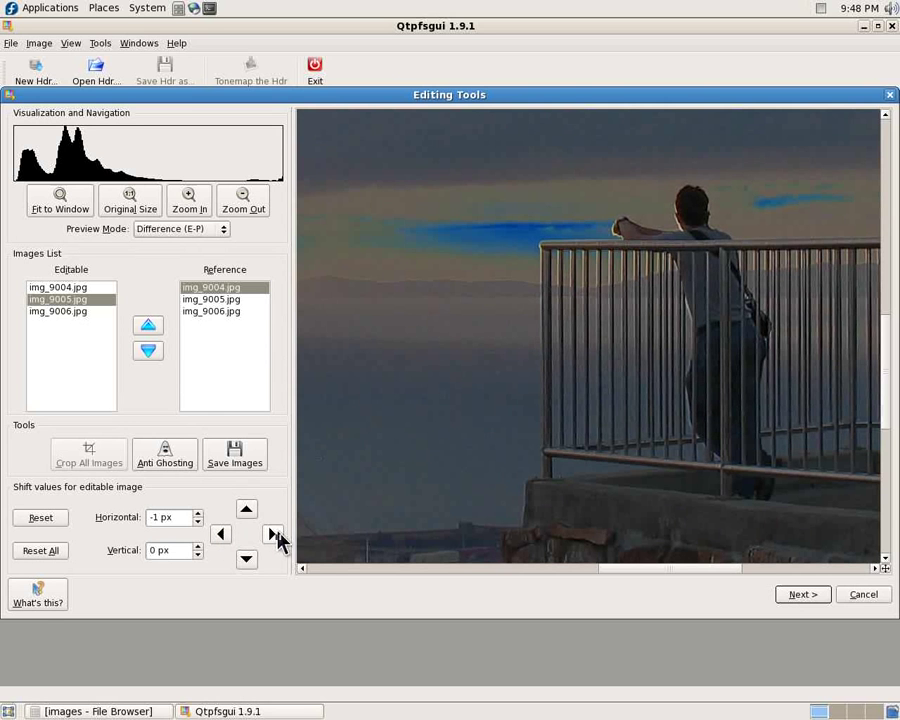
{"action": "left_click", "coordinate": [272, 537]}
{"action": "left_click", "coordinate": [85, 330]}
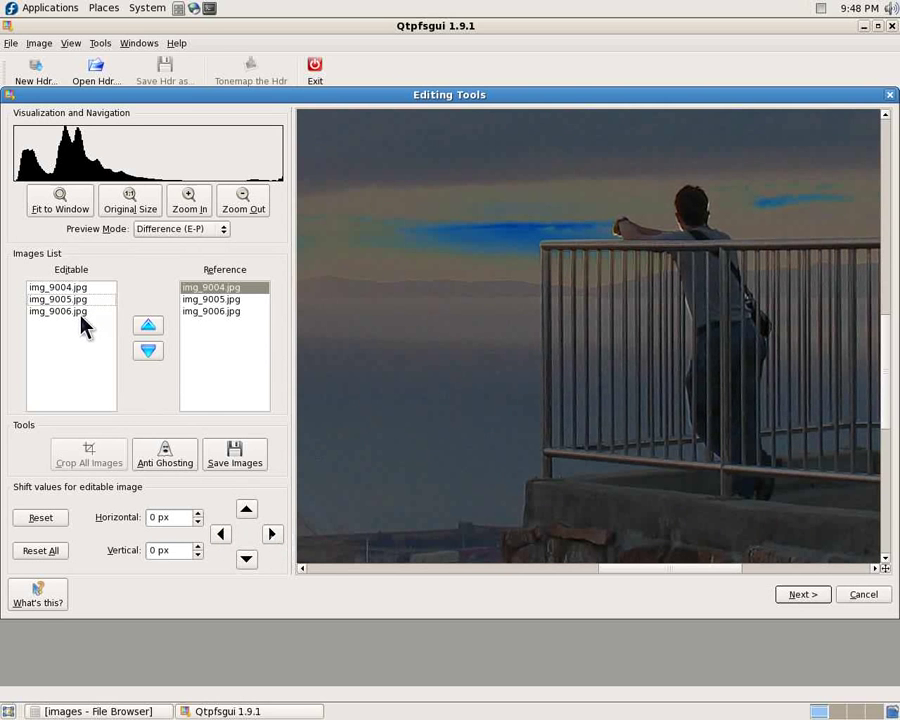
- Align img_9006 at 0 px horizontal and -1 px vertical, then continue to HDR settings
{"action": "left_click", "coordinate": [82, 313]}
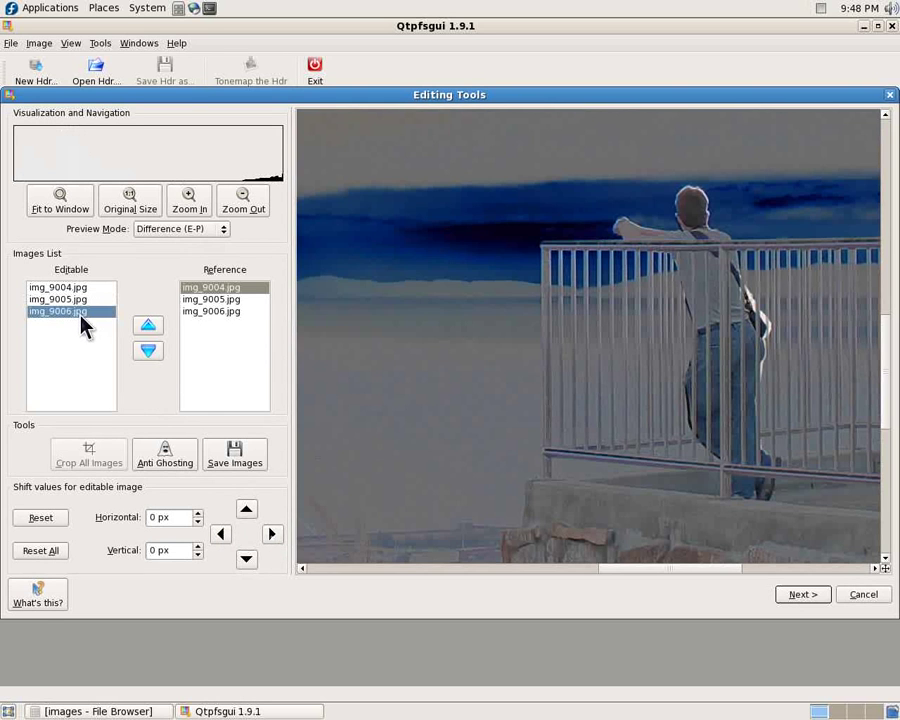
{"action": "left_click", "coordinate": [272, 537]}
{"action": "left_click", "coordinate": [223, 536]}
{"action": "left_click", "coordinate": [223, 537]}
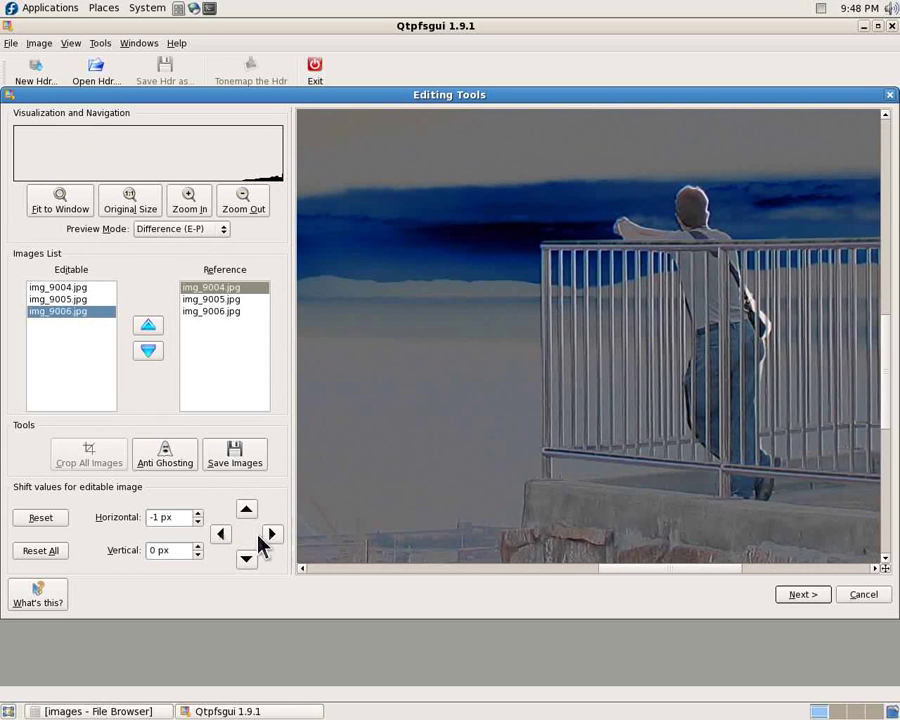
{"action": "left_click", "coordinate": [272, 535]}
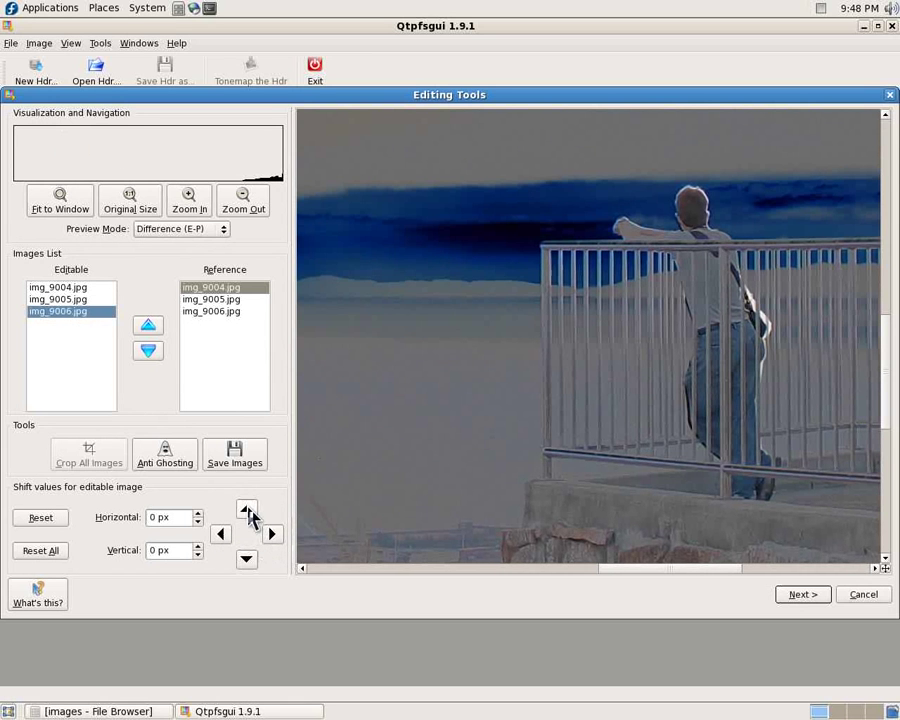
{"action": "left_click", "coordinate": [248, 513]}
{"action": "left_click", "coordinate": [248, 560]}
{"action": "left_click", "coordinate": [248, 562]}
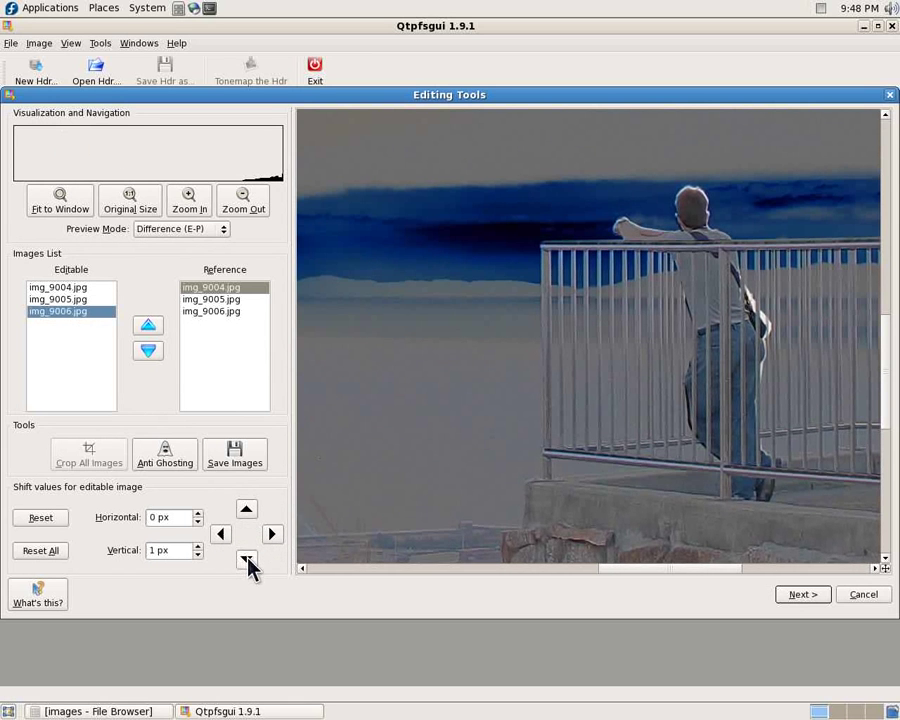
{"action": "left_click", "coordinate": [247, 514]}
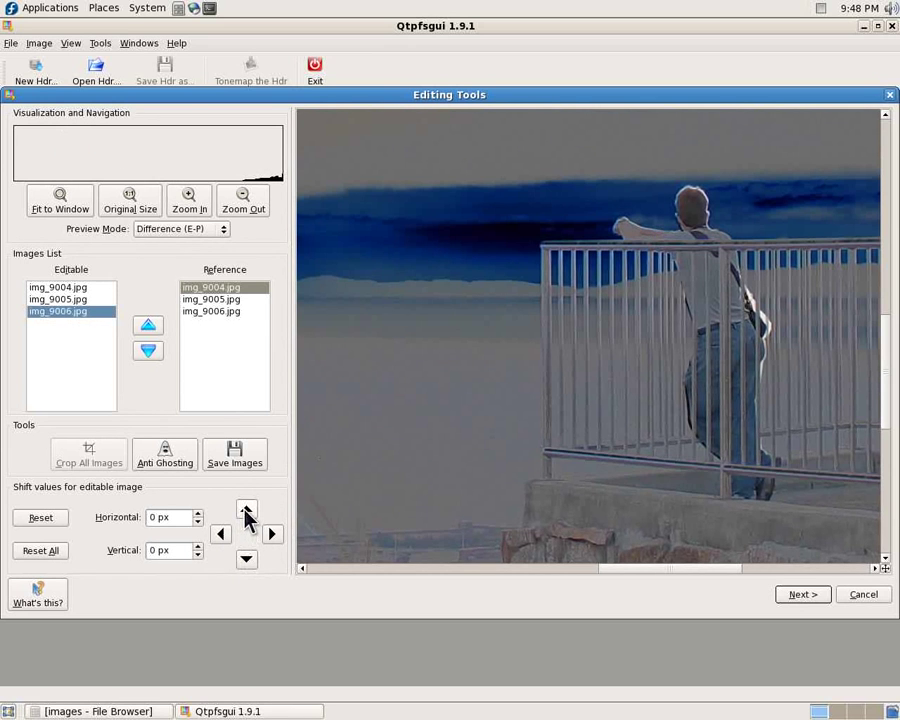
{"action": "left_click", "coordinate": [247, 514]}
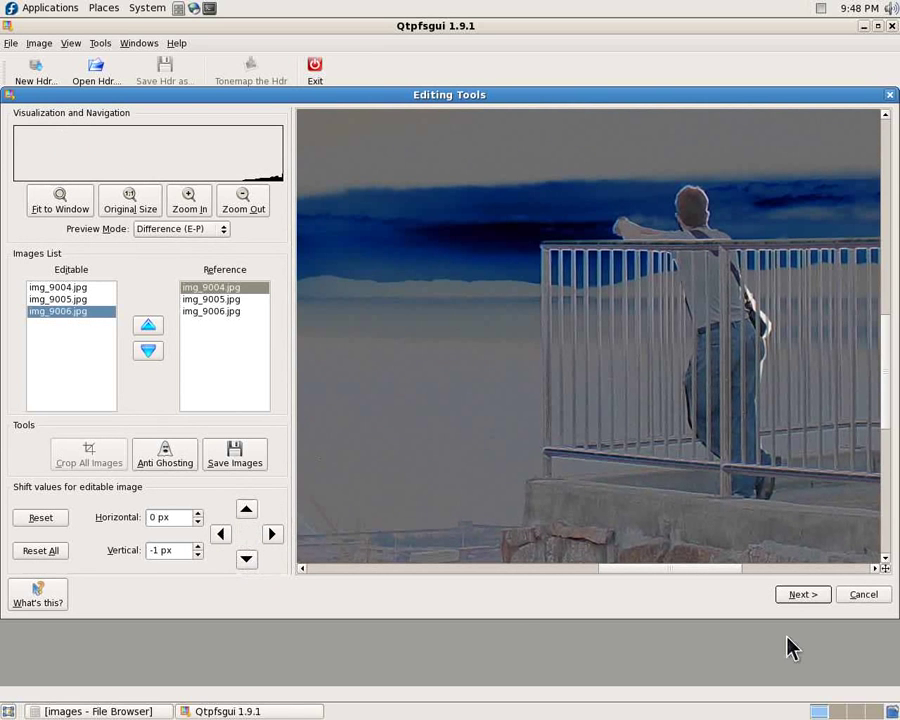
{"action": "left_click", "coordinate": [805, 600]}
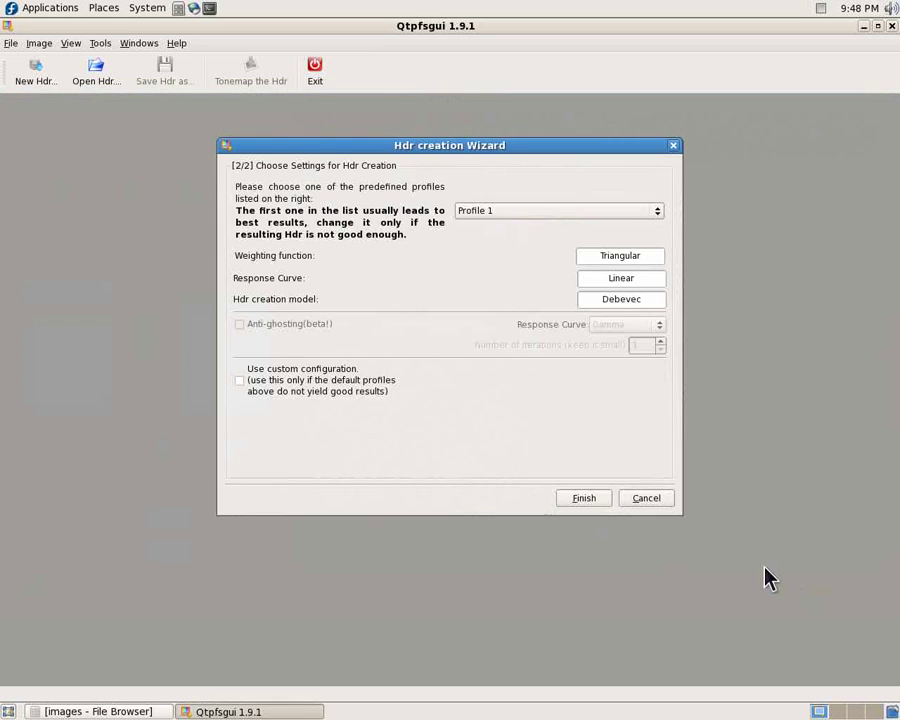
- Build the HDR with Profile 1 and pan the new image to the man at the railing
{"action": "left_click", "coordinate": [578, 502]}
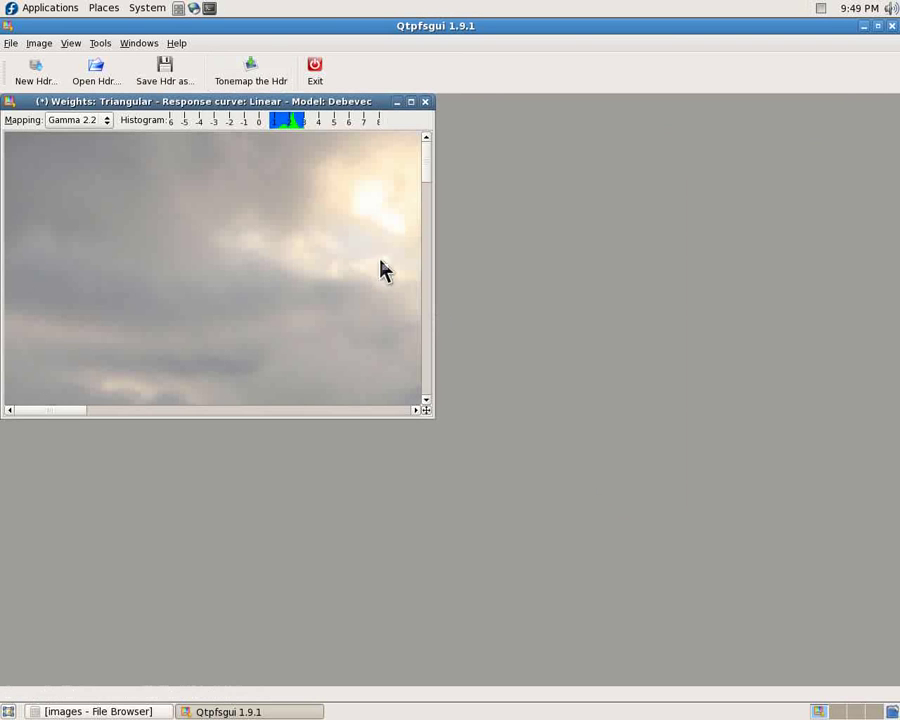
{"action": "mouse_move", "coordinate": [428, 410]}
{"action": "left_mouse_down"}
{"action": "mouse_move", "coordinate": [388, 388]}
{"action": "mouse_move", "coordinate": [432, 412]}
{"action": "mouse_move", "coordinate": [422, 416]}
{"action": "left_mouse_up"}
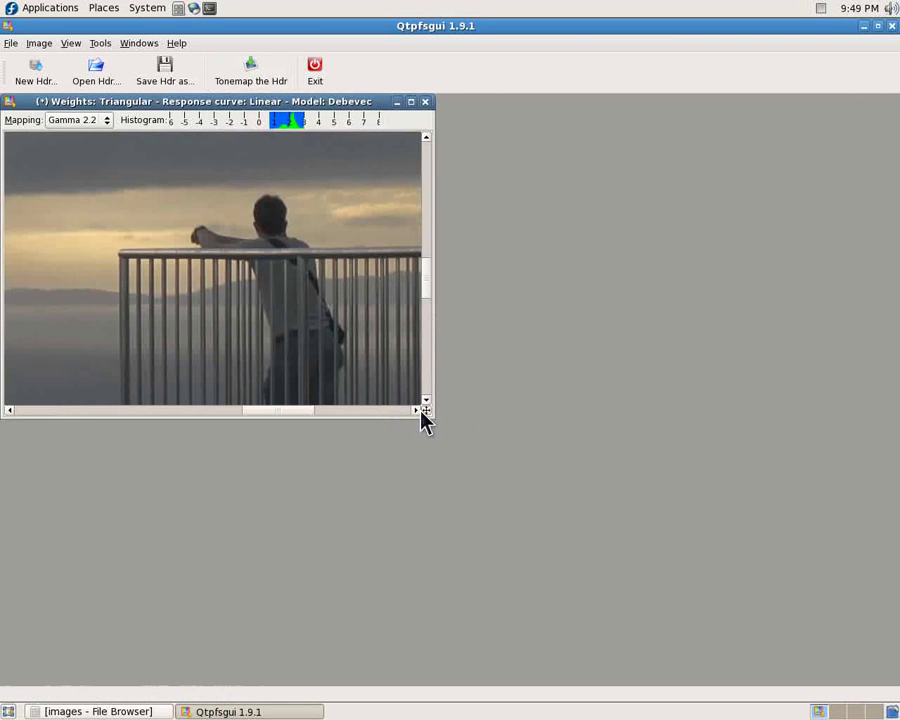
{"action": "left_click_drag", "start_coordinate": [296, 410], "coordinate": [145, 410]}
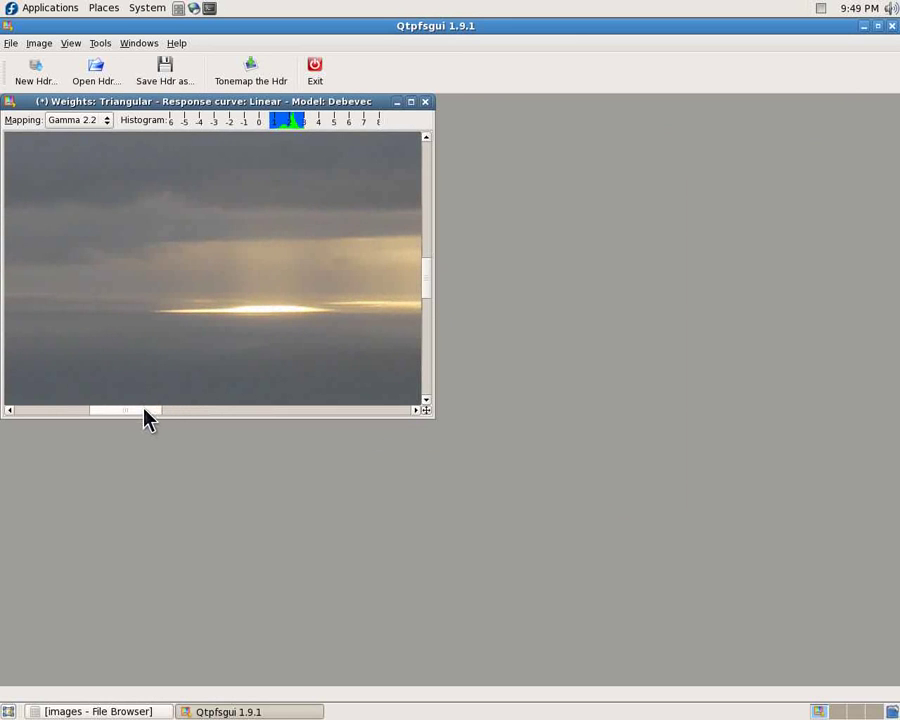
- Start tone mapping the new HDR at a 1024x768 result size and show the Fattal operator
{"action": "left_click", "coordinate": [246, 80]}
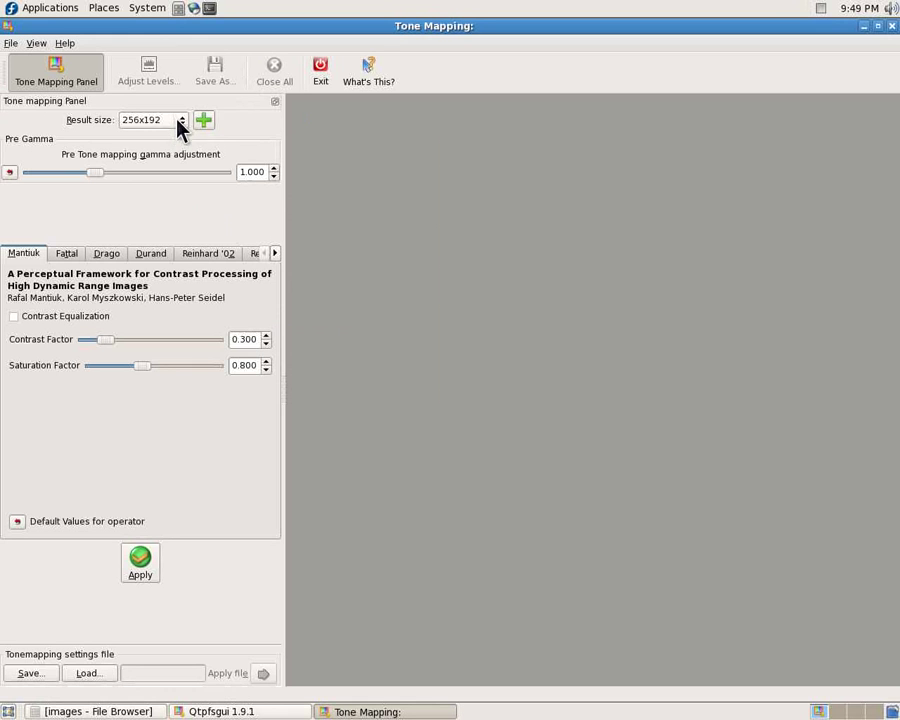
{"action": "left_click", "coordinate": [178, 120]}
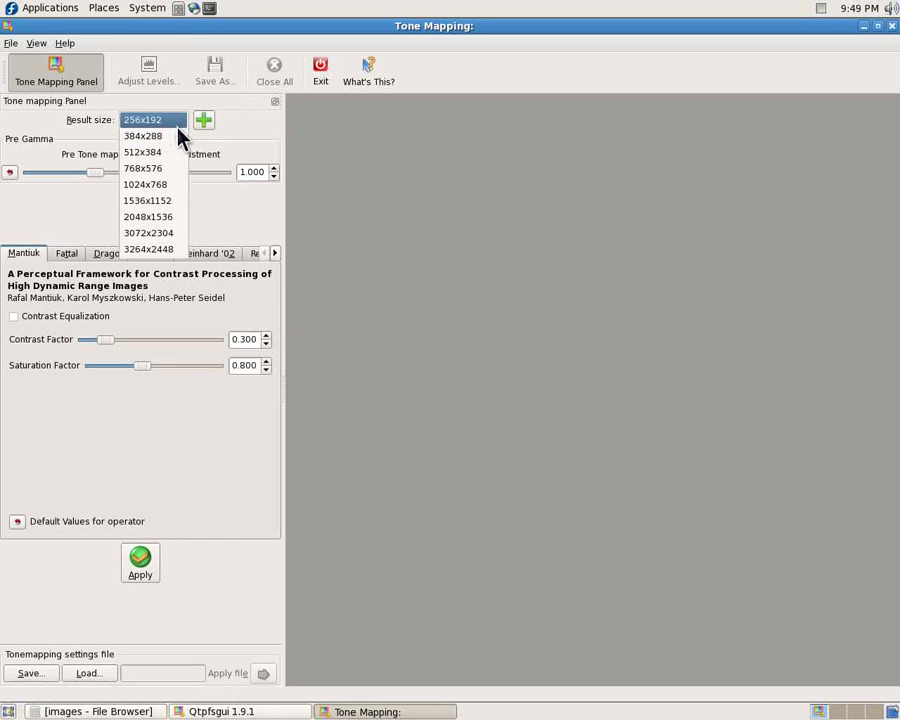
{"action": "left_click", "coordinate": [174, 186]}
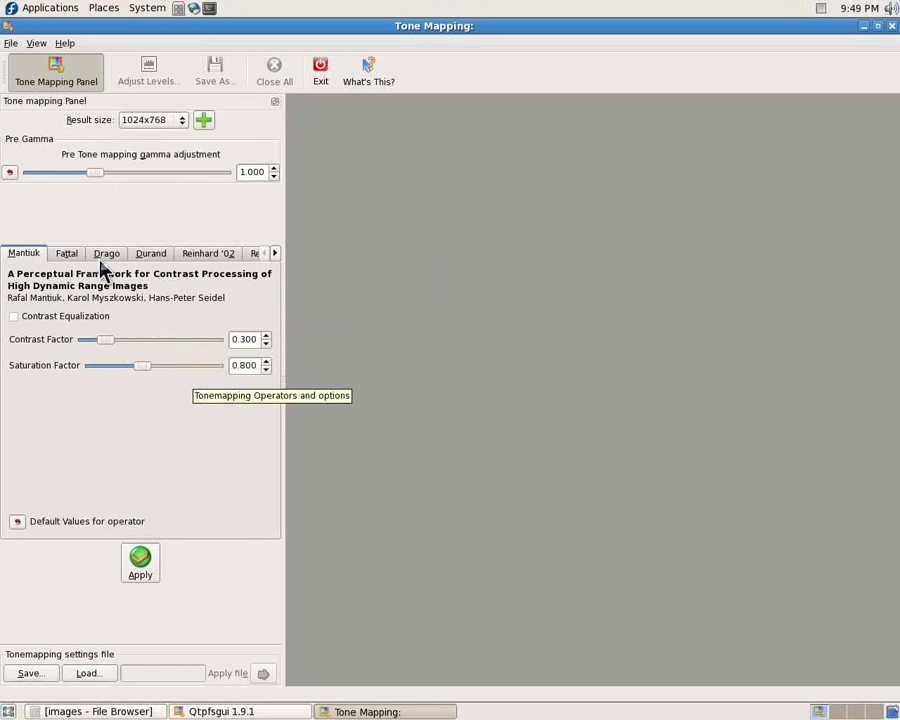
{"action": "left_click", "coordinate": [276, 256]}
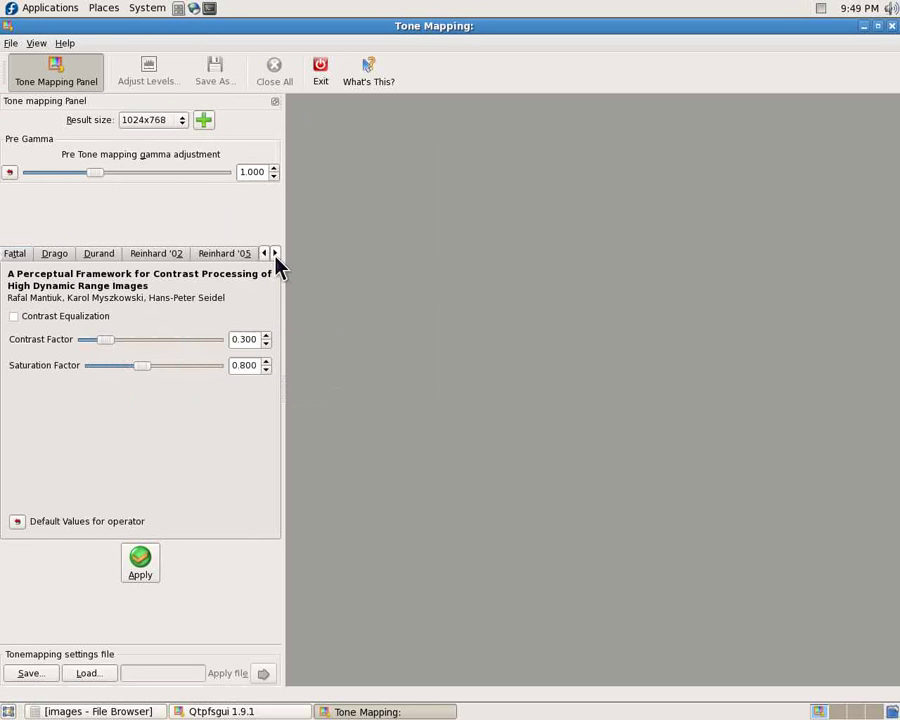
{"action": "left_click", "coordinate": [276, 256]}
{"action": "left_click", "coordinate": [276, 256]}
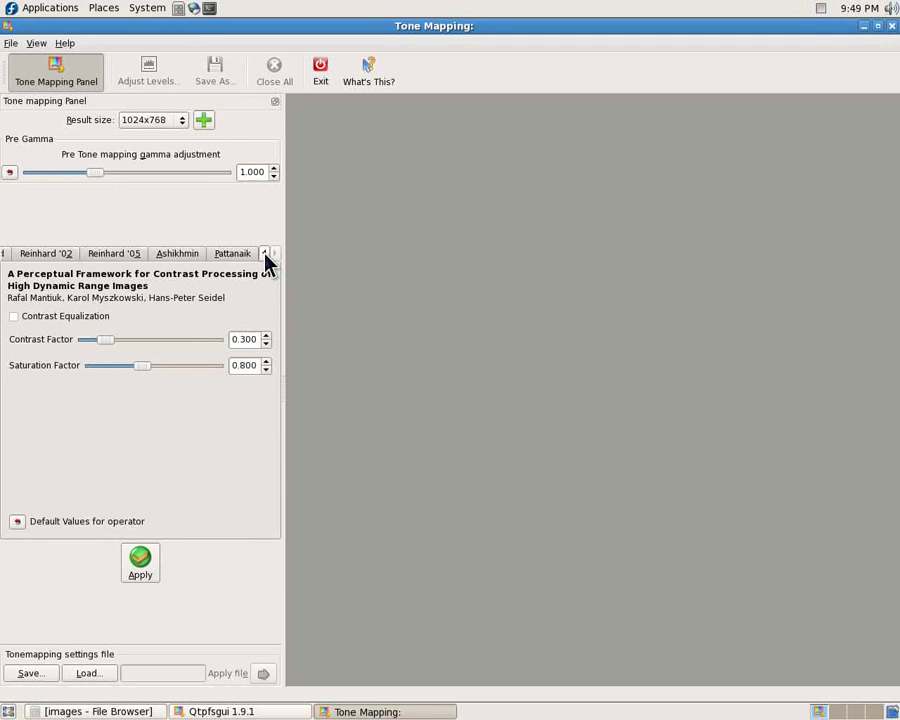
{"action": "left_click", "coordinate": [265, 254]}
{"action": "left_click", "coordinate": [265, 254]}
{"action": "left_click", "coordinate": [265, 254]}
{"action": "left_click", "coordinate": [265, 254]}
{"action": "left_click", "coordinate": [67, 256]}
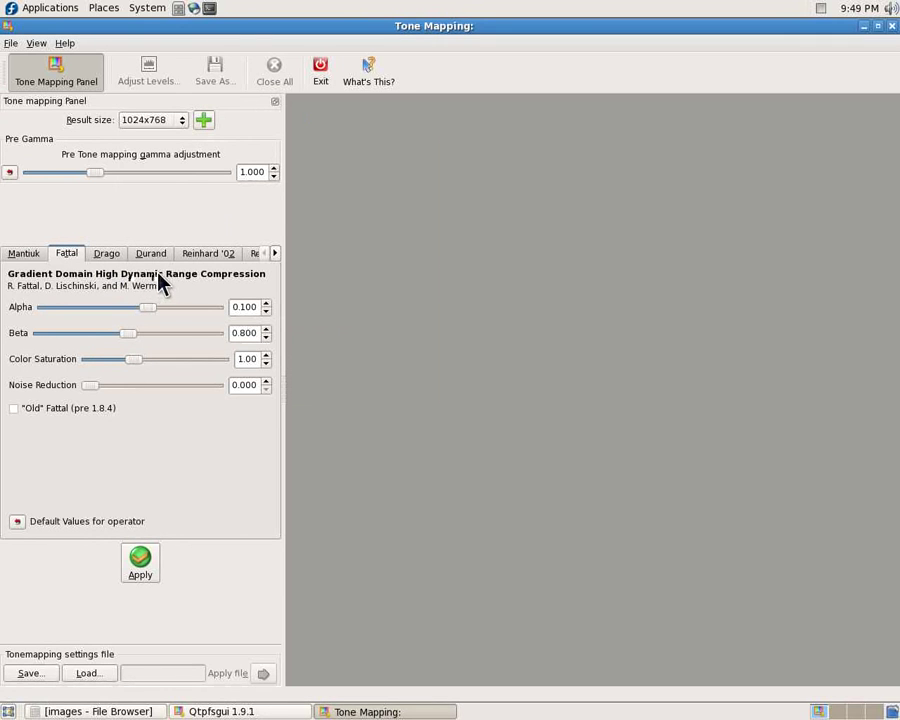
- Enter Fattal values: Alpha 2, Beta 0.725, Color Saturation 1.2, Noise Reduction 0.45
{"action": "double_click", "coordinate": [241, 307]}
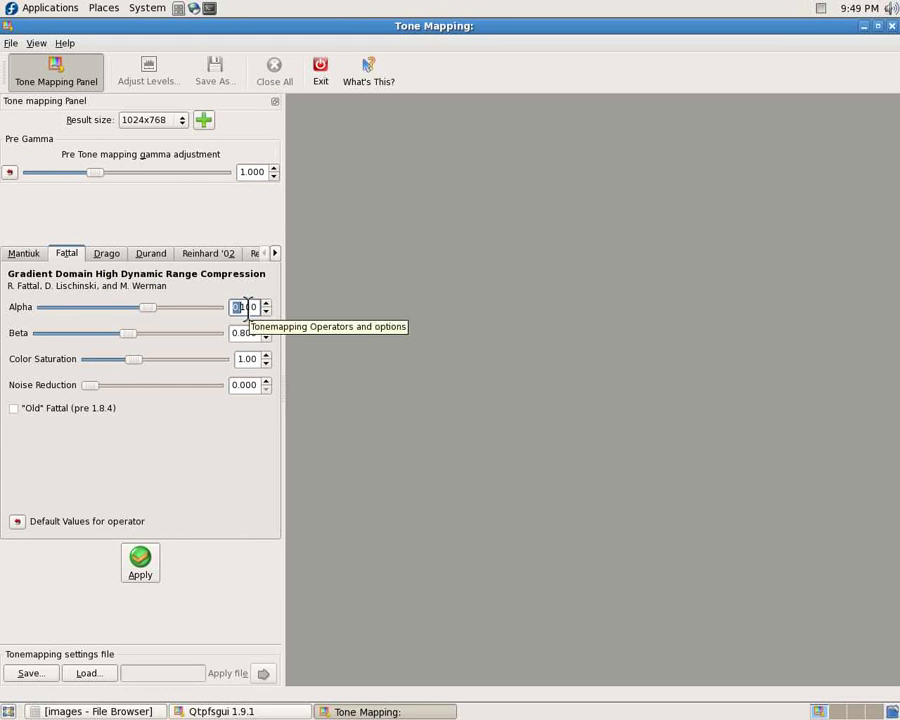
{"action": "key", "text": "Delete"}
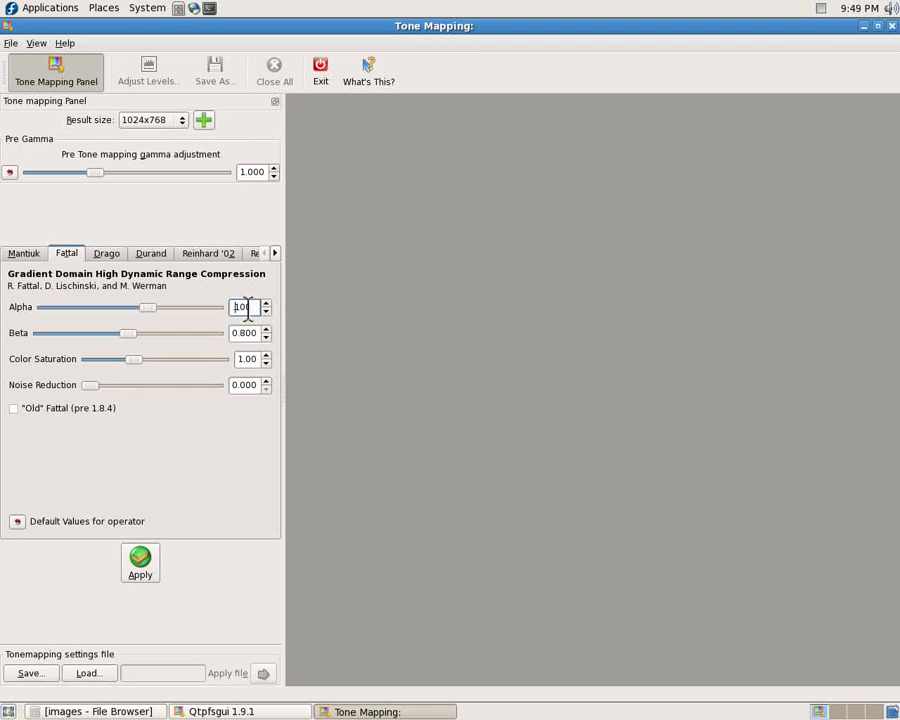
{"action": "scroll", "coordinate": [248, 308], "scroll_direction": "up", "scroll_amount": 10}
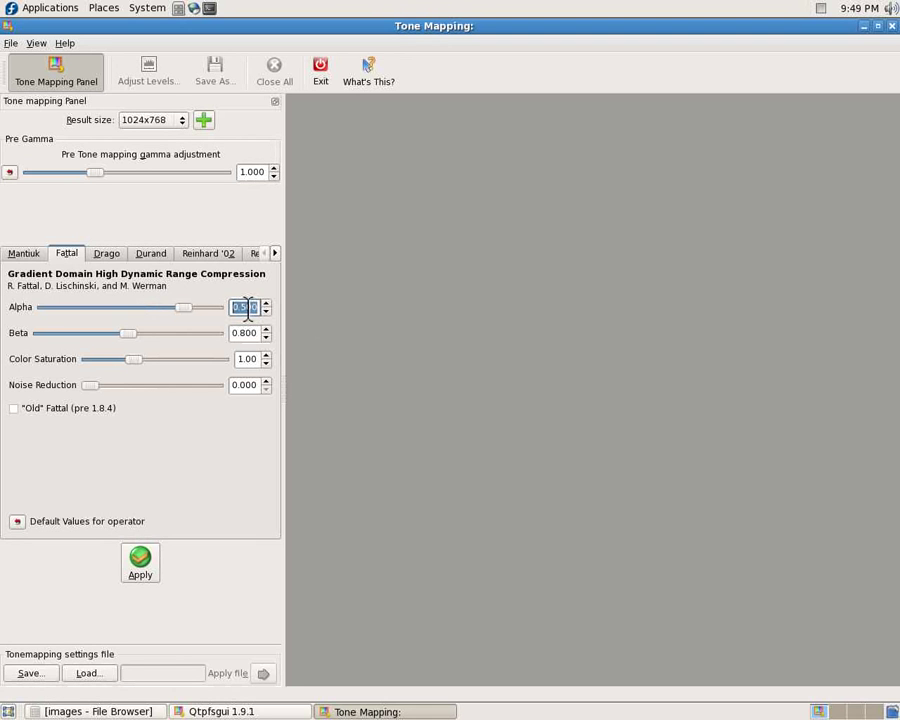
{"action": "scroll", "coordinate": [248, 308], "scroll_direction": "up", "scroll_amount": 1}
{"action": "left_click", "coordinate": [258, 335]}
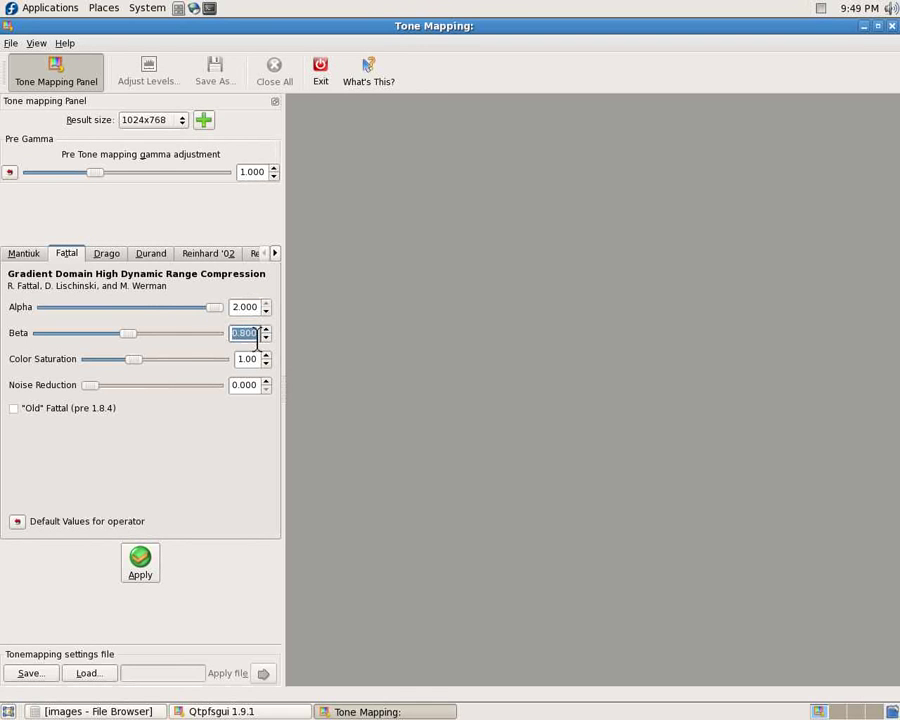
{"action": "type", "text": "0.7"}
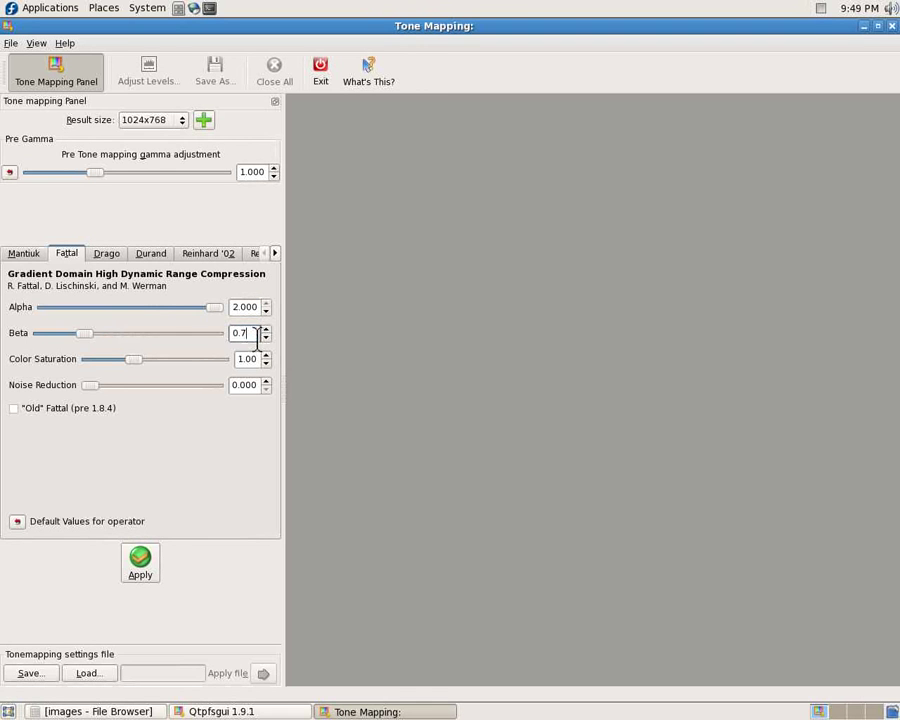
{"action": "type", "text": "25"}
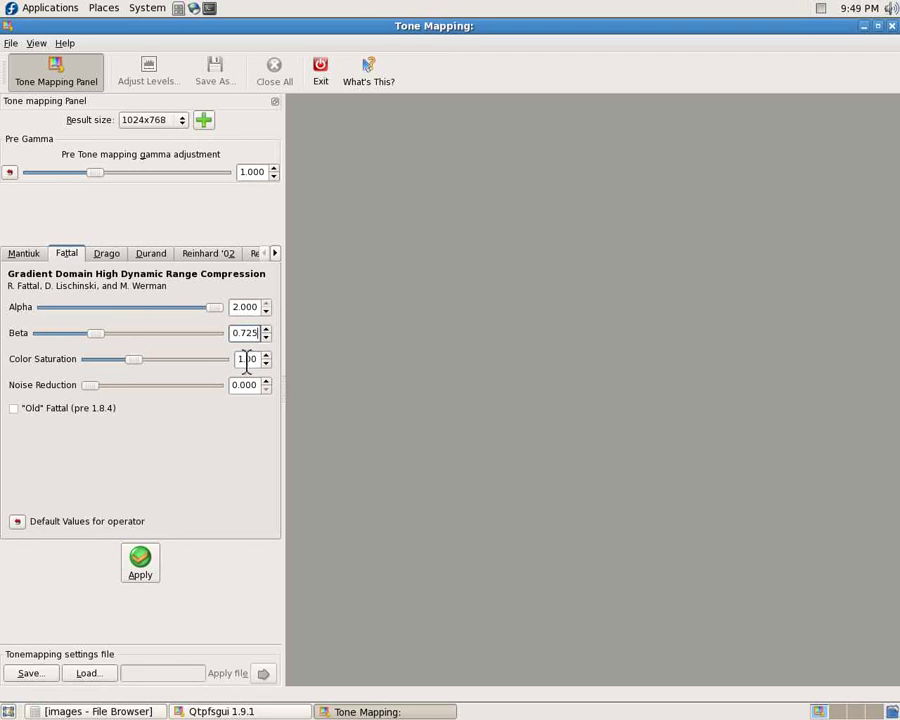
{"action": "double_click", "coordinate": [246, 360]}
{"action": "type", "text": "1.30"}
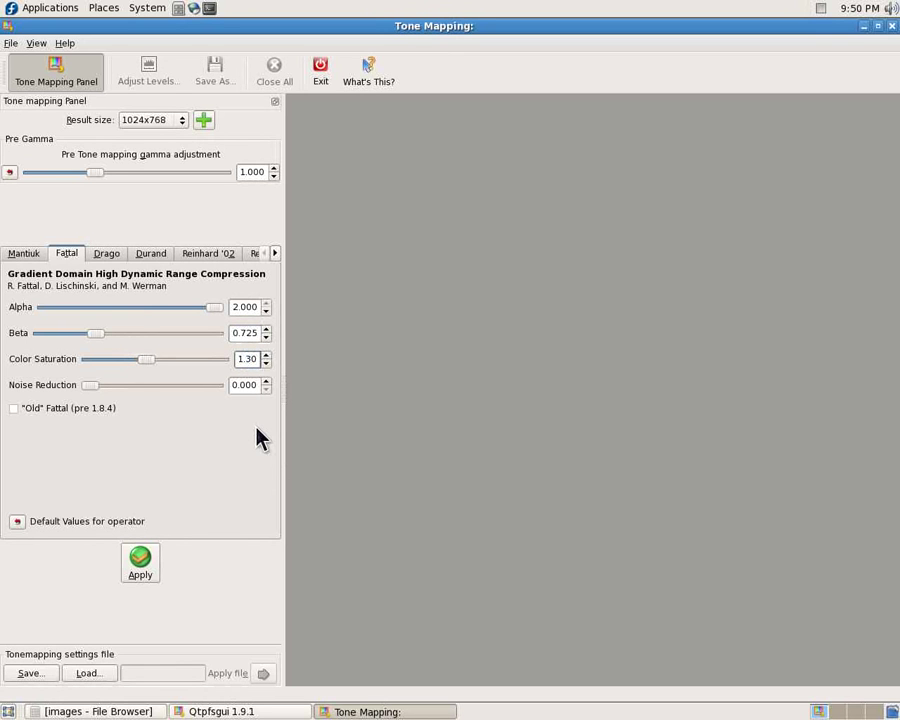
{"action": "key", "text": "Down"}
{"action": "double_click", "coordinate": [250, 385]}
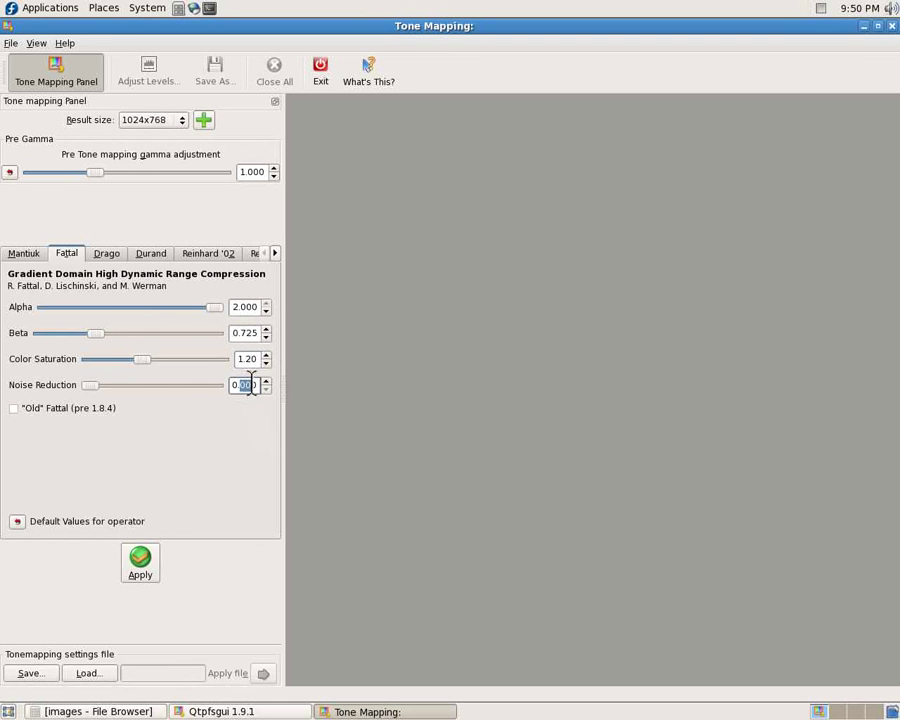
{"action": "type", "text": "45"}
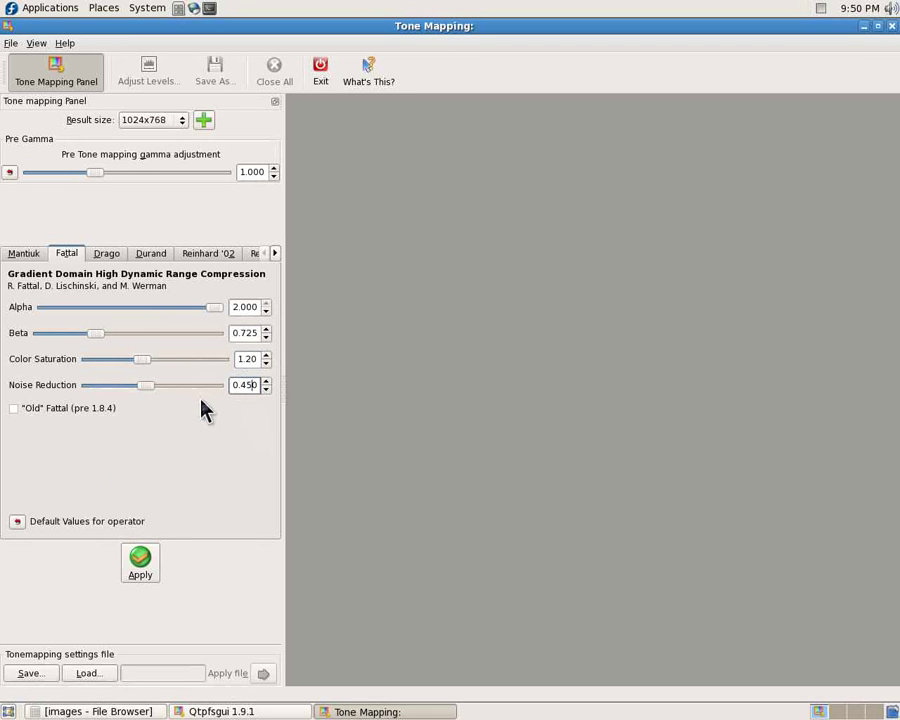
- Apply Fattal tone mapping, maximize the result, and pan it back to the railing
{"action": "left_click", "coordinate": [137, 570]}
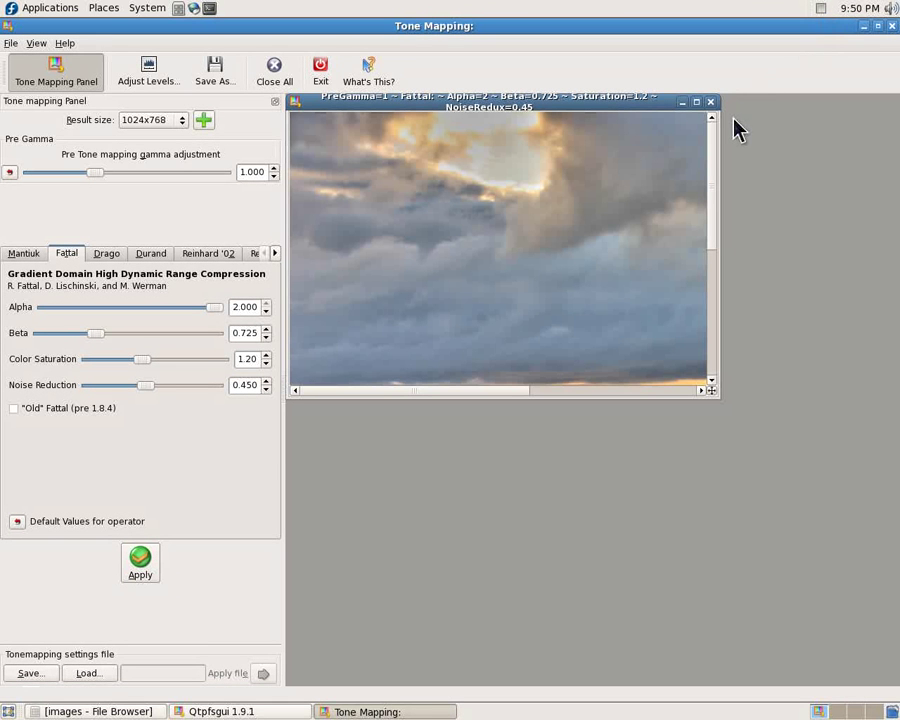
{"action": "left_click_drag", "start_coordinate": [710, 148], "coordinate": [639, 288]}
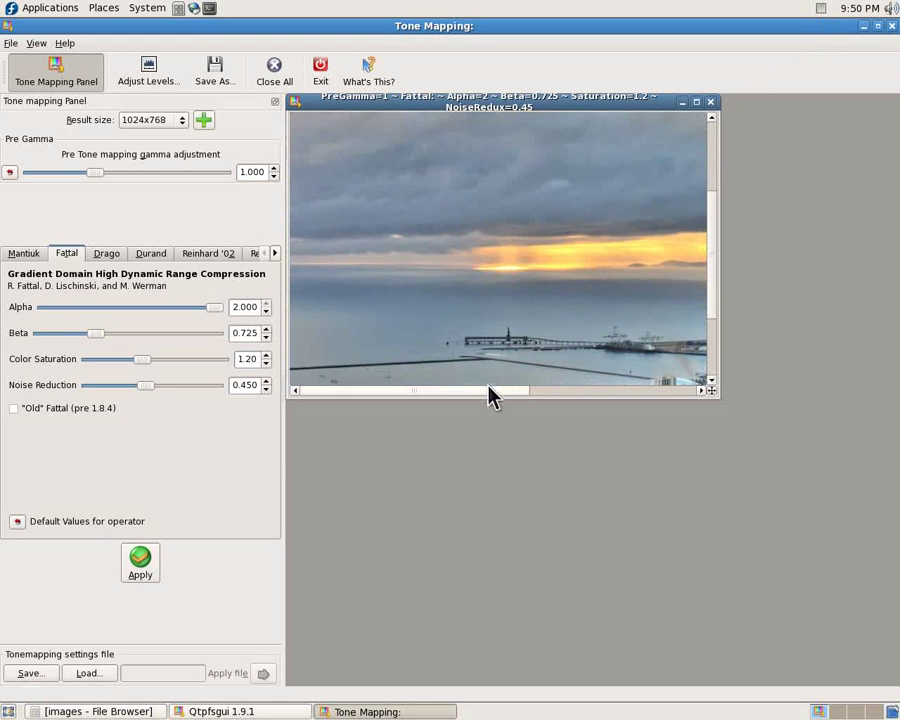
{"action": "left_click_drag", "start_coordinate": [490, 395], "coordinate": [518, 406]}
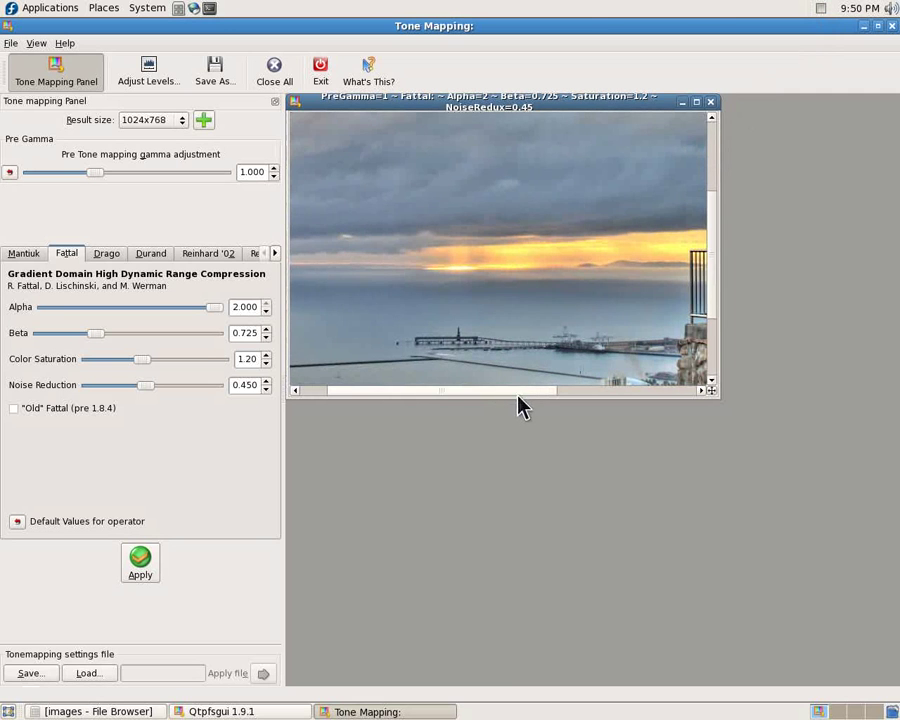
{"action": "double_click", "coordinate": [616, 95]}
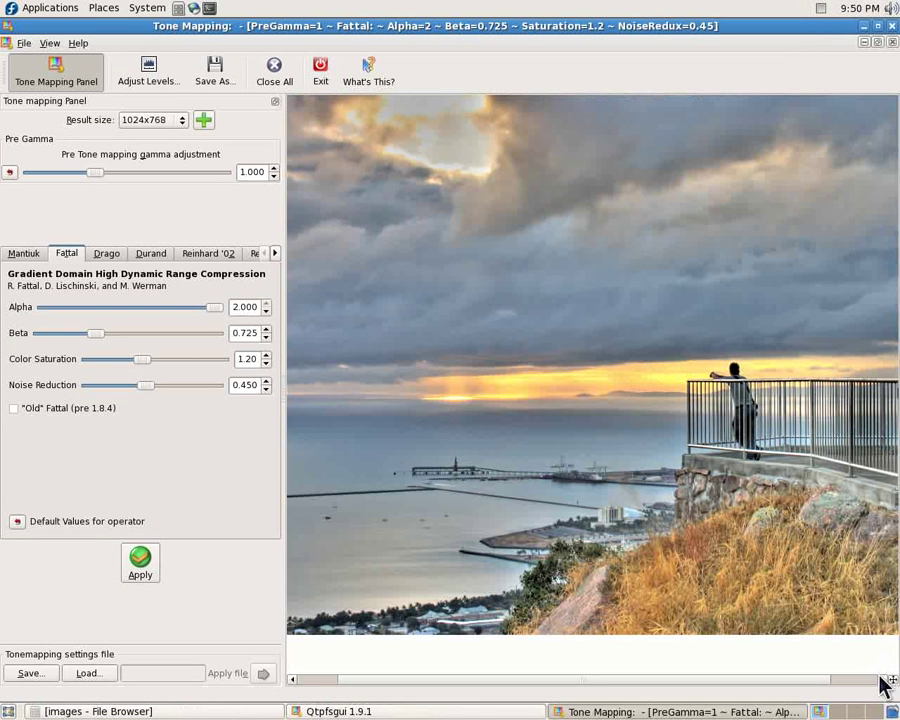
{"action": "left_click_drag", "start_coordinate": [388, 364], "coordinate": [483, 372]}
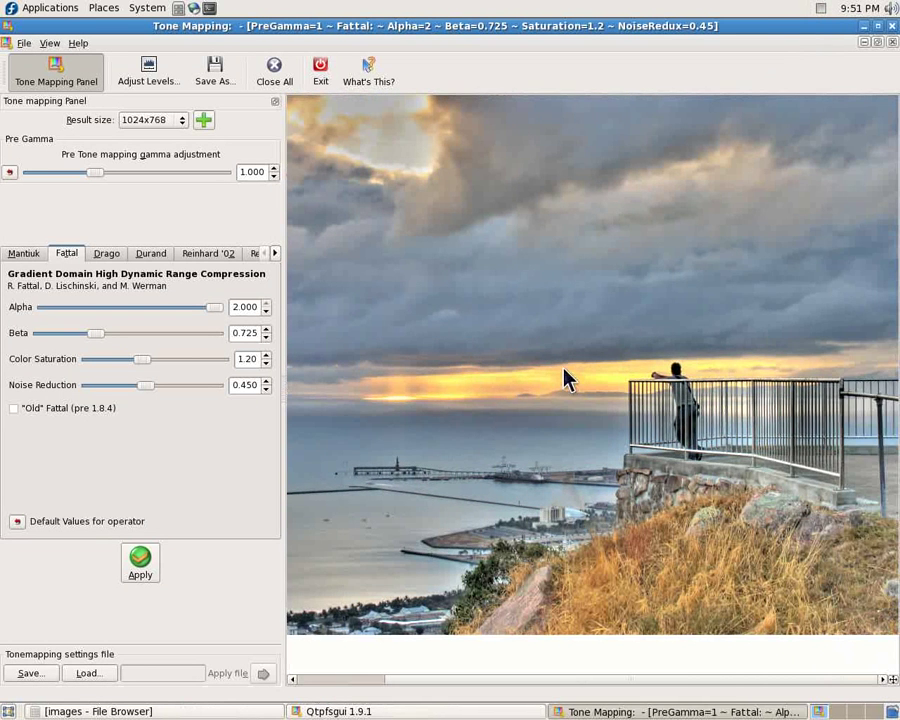
{"action": "left_click_drag", "start_coordinate": [565, 378], "coordinate": [477, 368]}
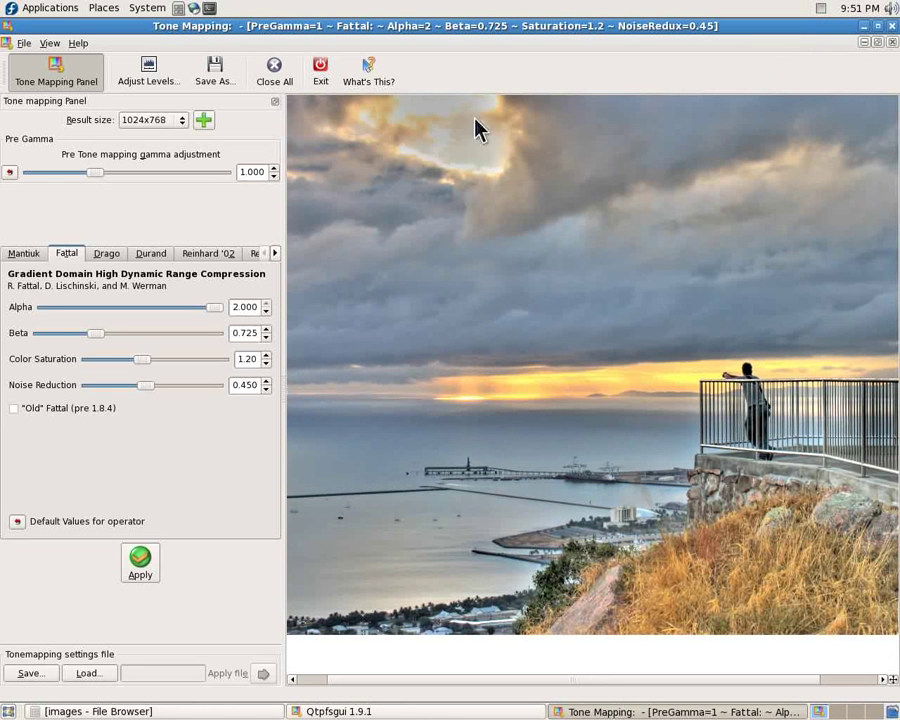
{"action": "left_click", "coordinate": [25, 254]}
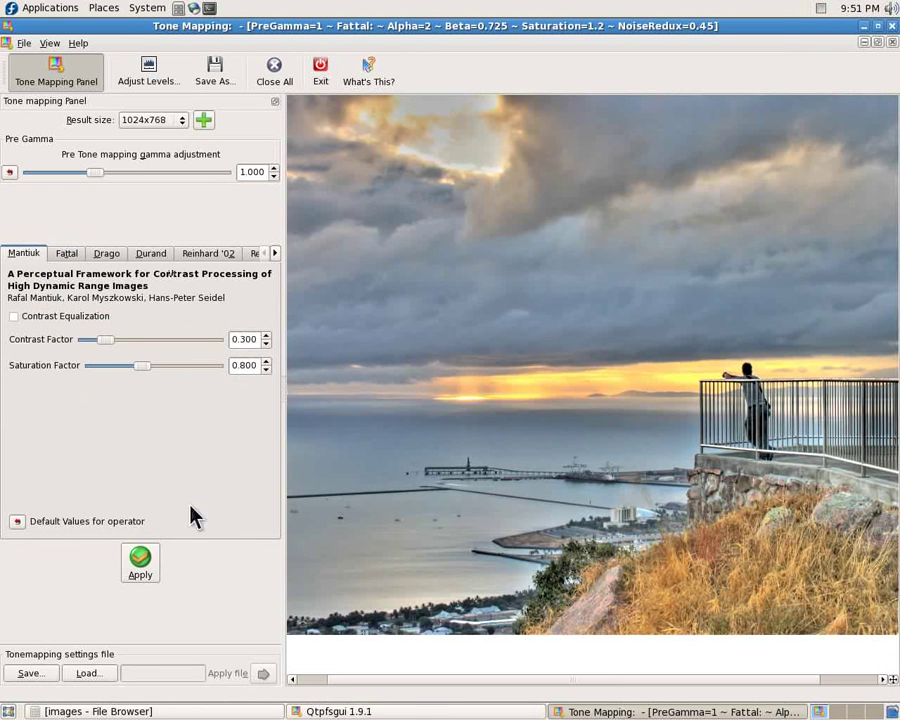
- Run Mantiuk tone mapping with contrast 0.3 and saturation 0.8, then show the Drago settings
{"action": "left_click", "coordinate": [140, 566]}
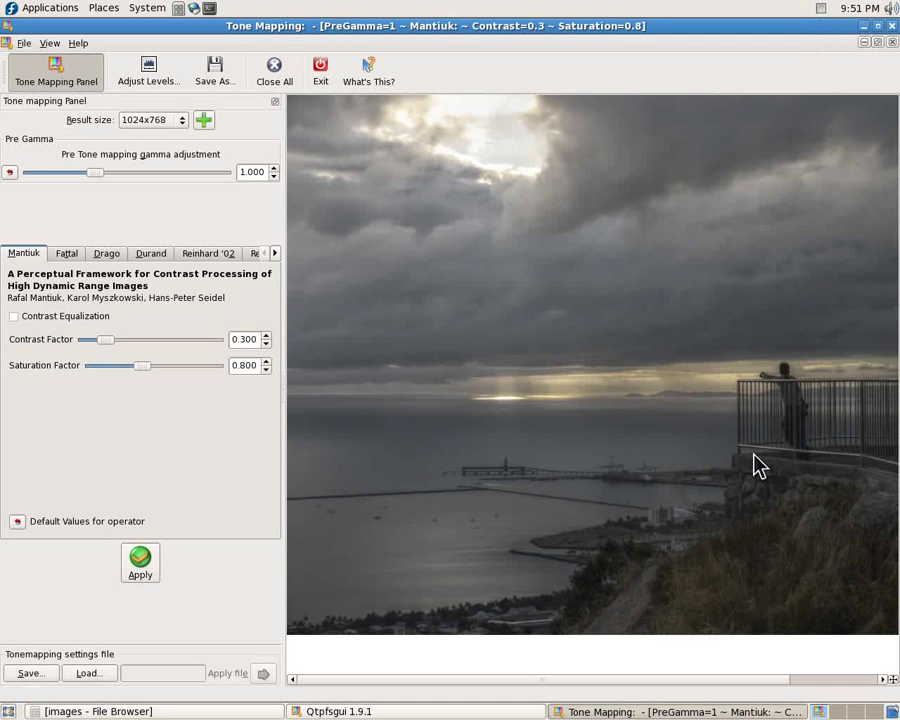
{"action": "left_click", "coordinate": [107, 256]}
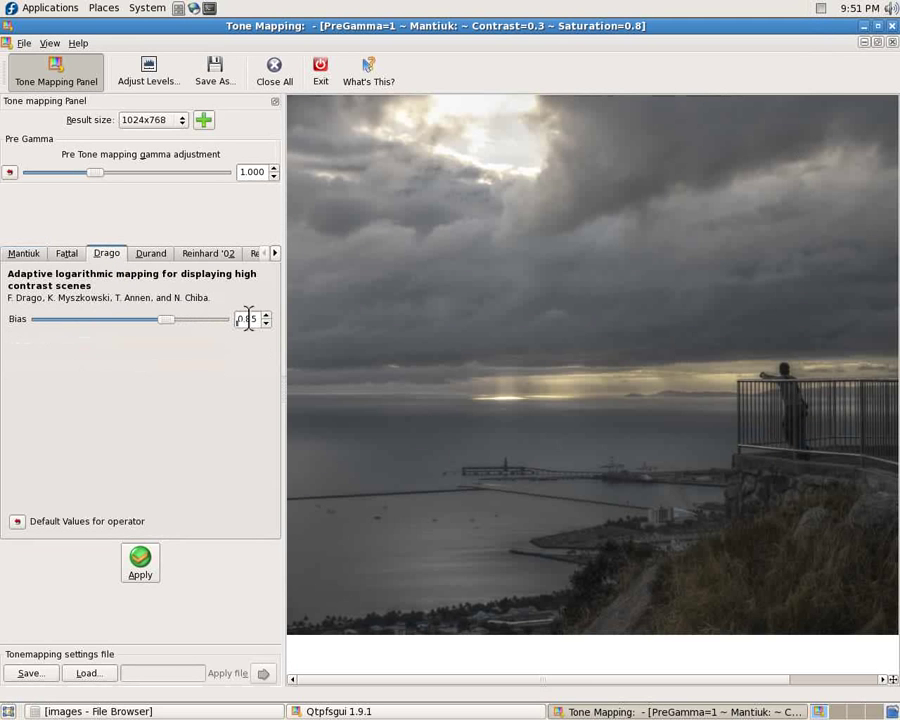
- Apply Drago tone mapping with Bias 0.96 and Pre Gamma 0.606
{"action": "left_click_drag", "start_coordinate": [249, 318], "coordinate": [244, 314]}
{"action": "key", "text": "Up"}
{"action": "key", "text": "Return"}
{"action": "type", "text": "6"}
{"action": "key", "text": "Return"}
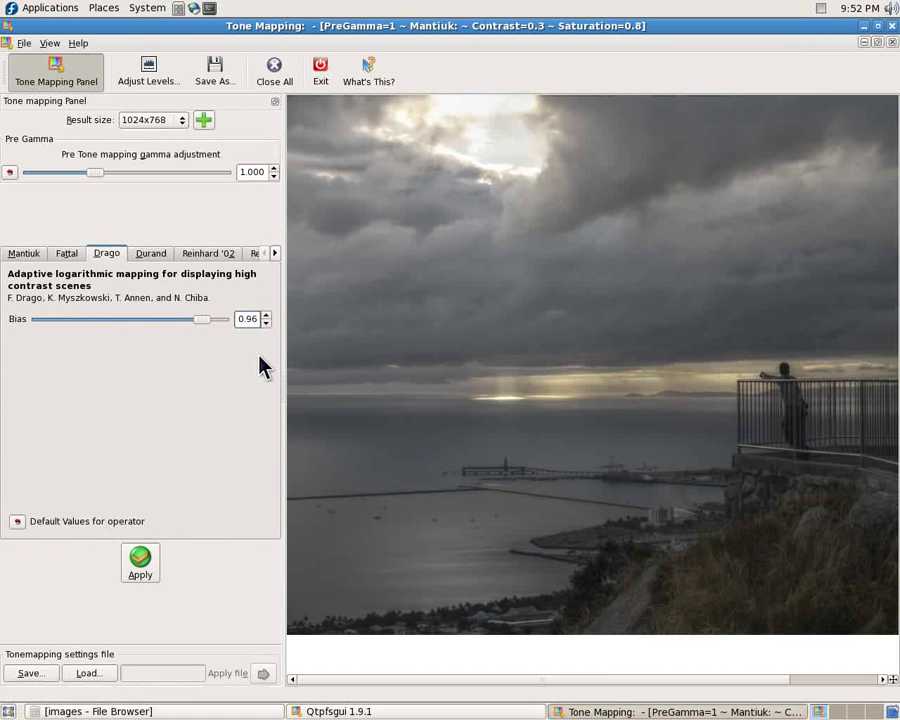
{"action": "double_click", "coordinate": [249, 172]}
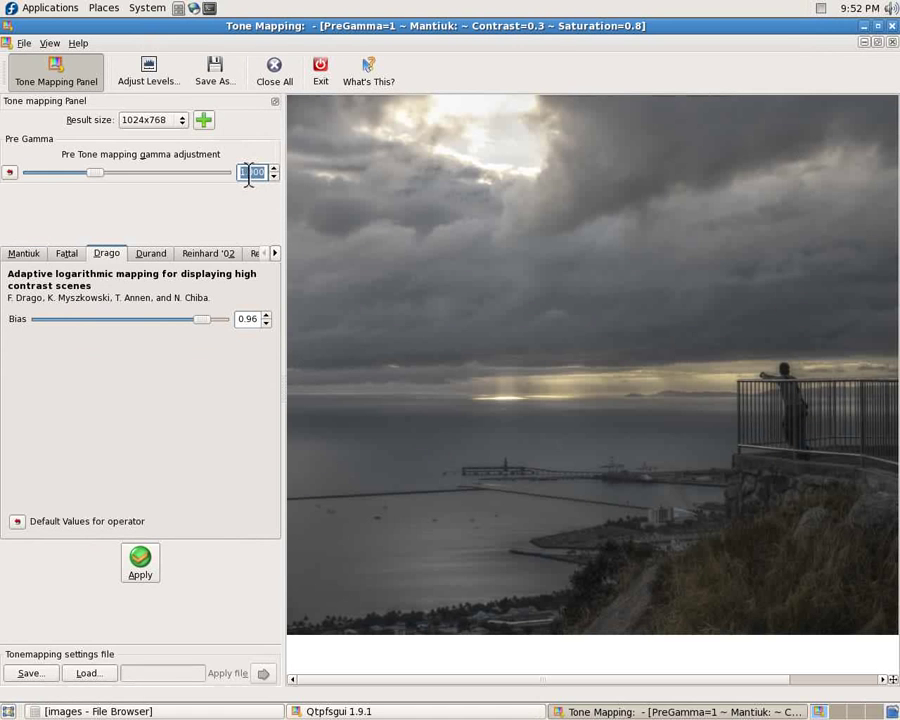
{"action": "type", "text": "0.606"}
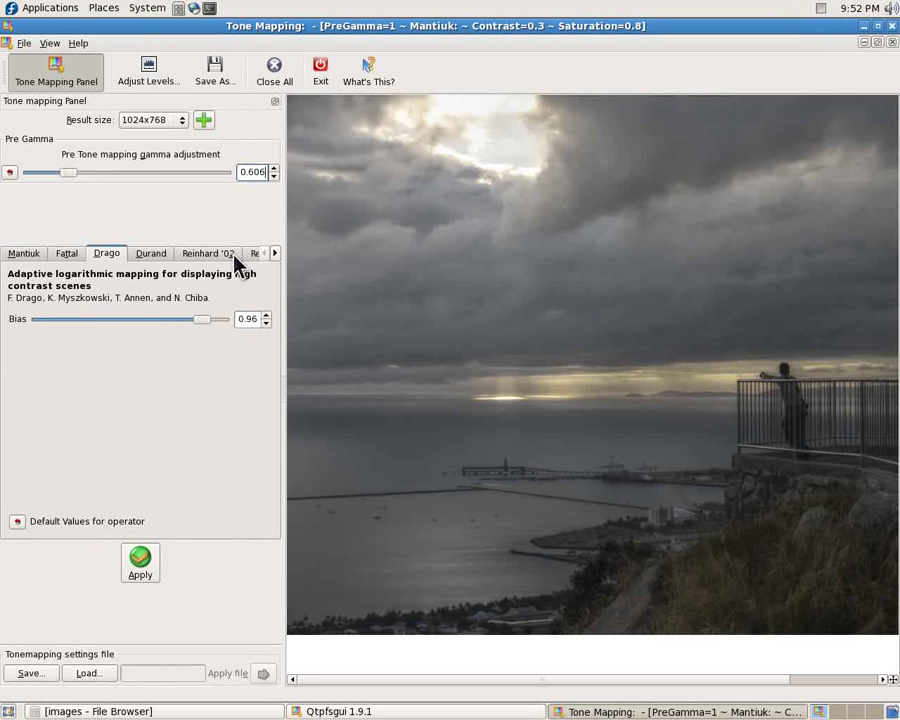
{"action": "left_click", "coordinate": [143, 575]}
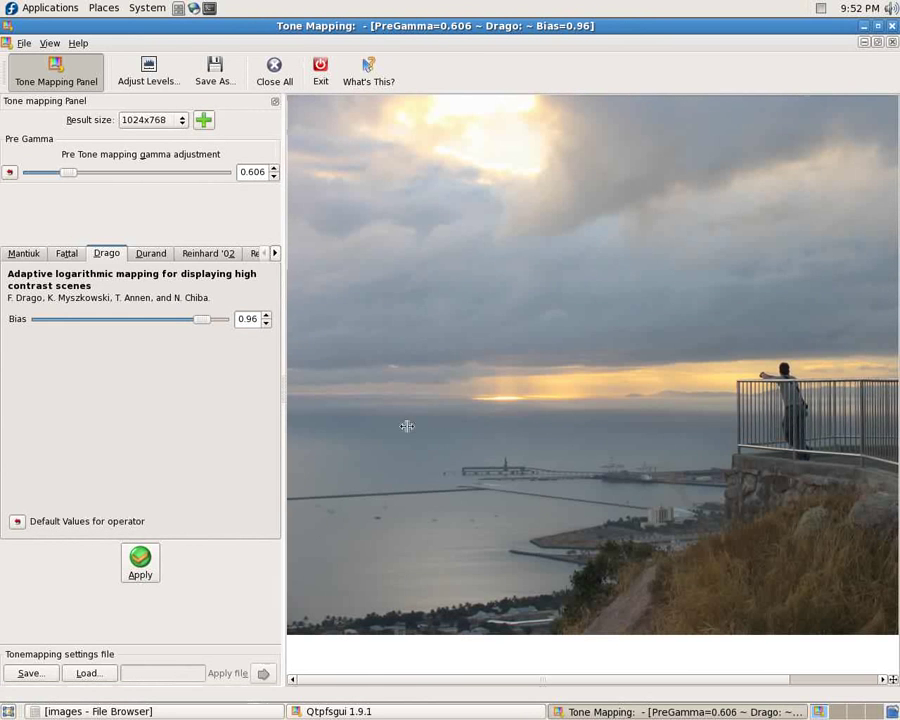
- Save the Drago result as drago.jpg in the images/hdr folder
{"action": "left_click", "coordinate": [214, 74]}
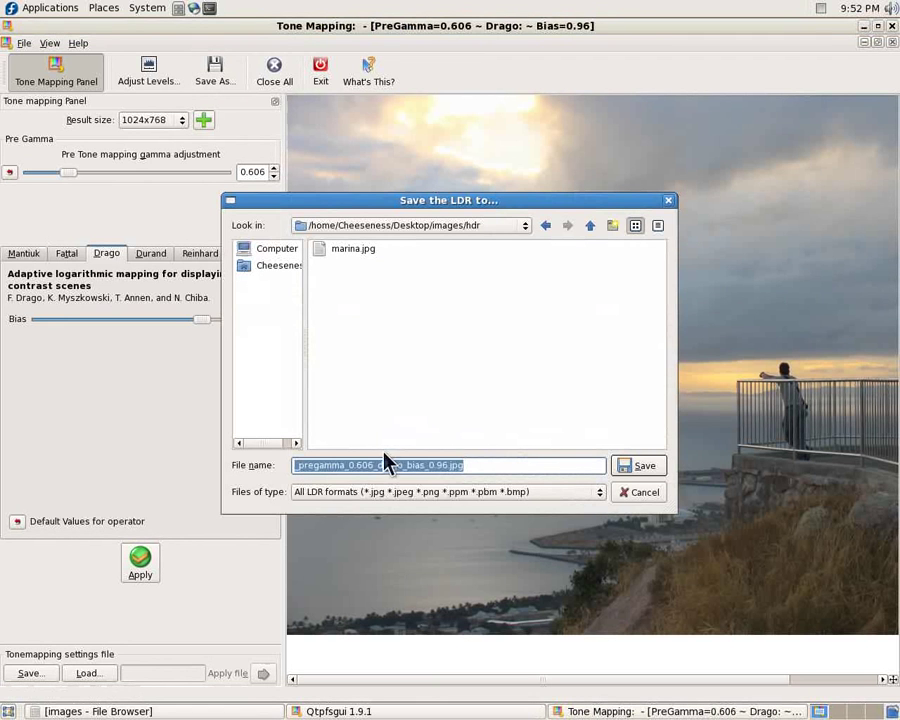
{"action": "double_click", "coordinate": [438, 466]}
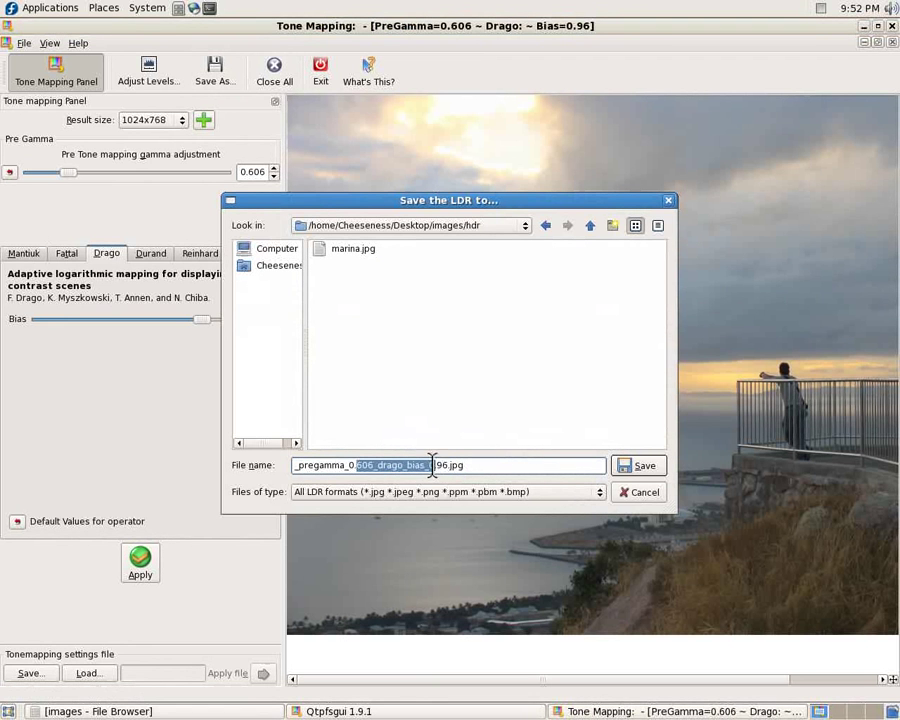
{"action": "left_click_drag", "start_coordinate": [446, 465], "coordinate": [240, 445]}
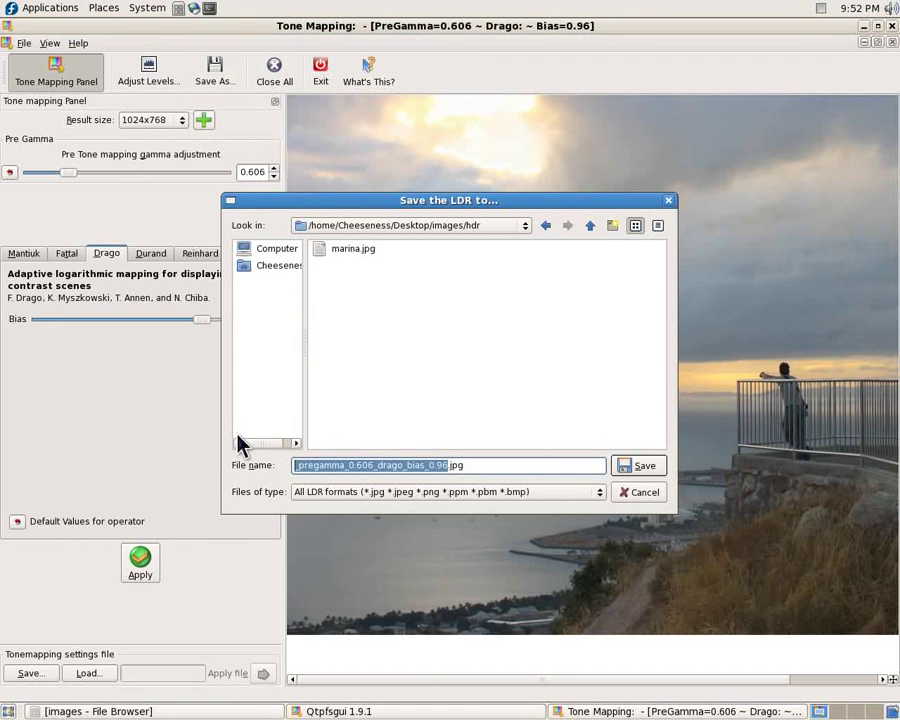
{"action": "type", "text": "drago"}
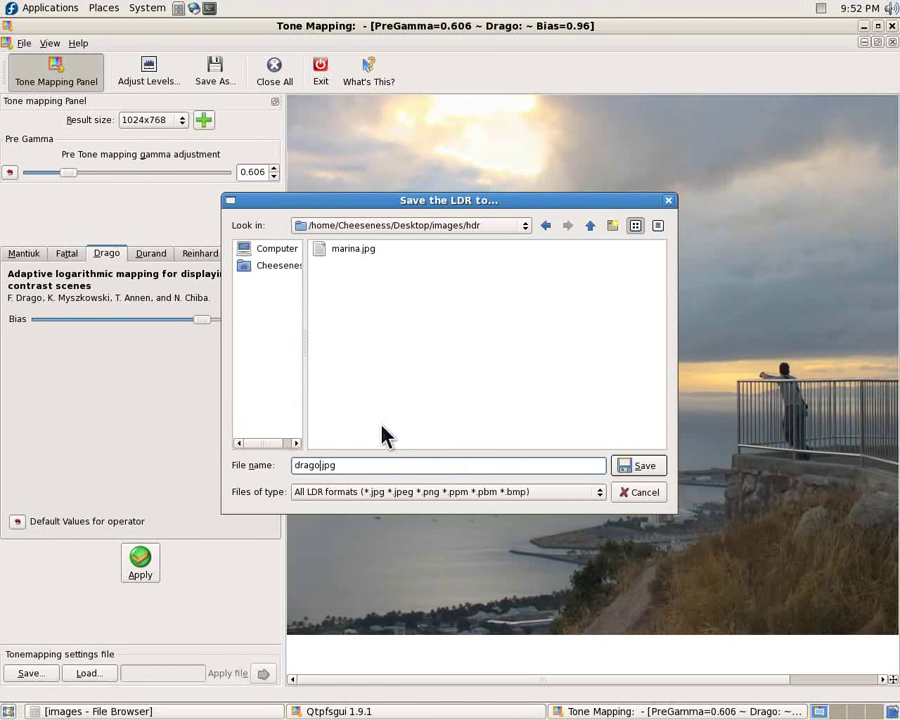
{"action": "left_click", "coordinate": [640, 469]}
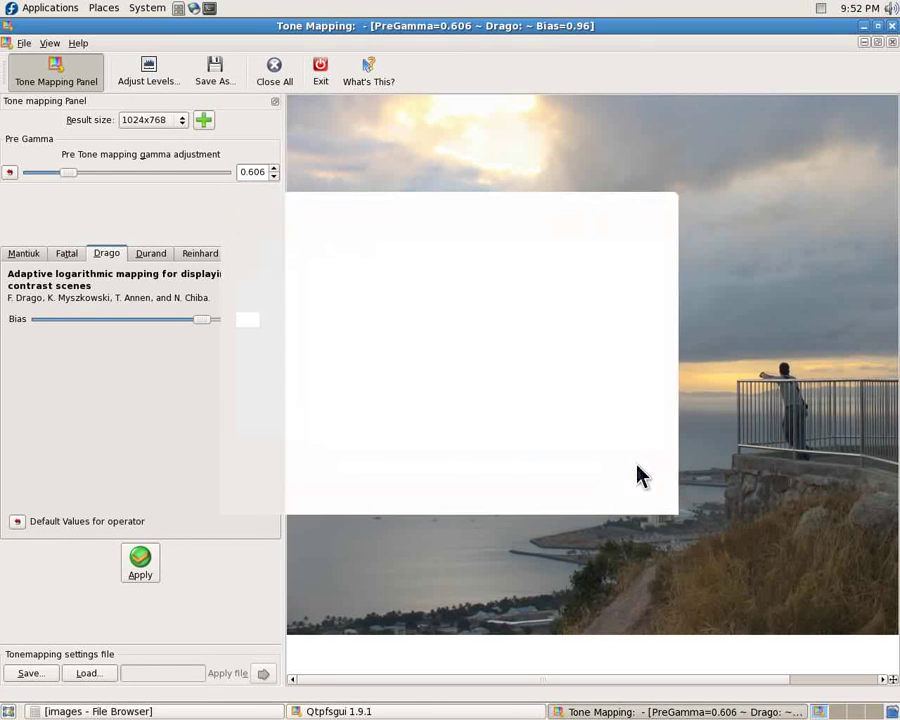
- Close the Drago window and save the Mantiuk result as mantiuk.jpg
{"action": "left_click", "coordinate": [891, 42]}
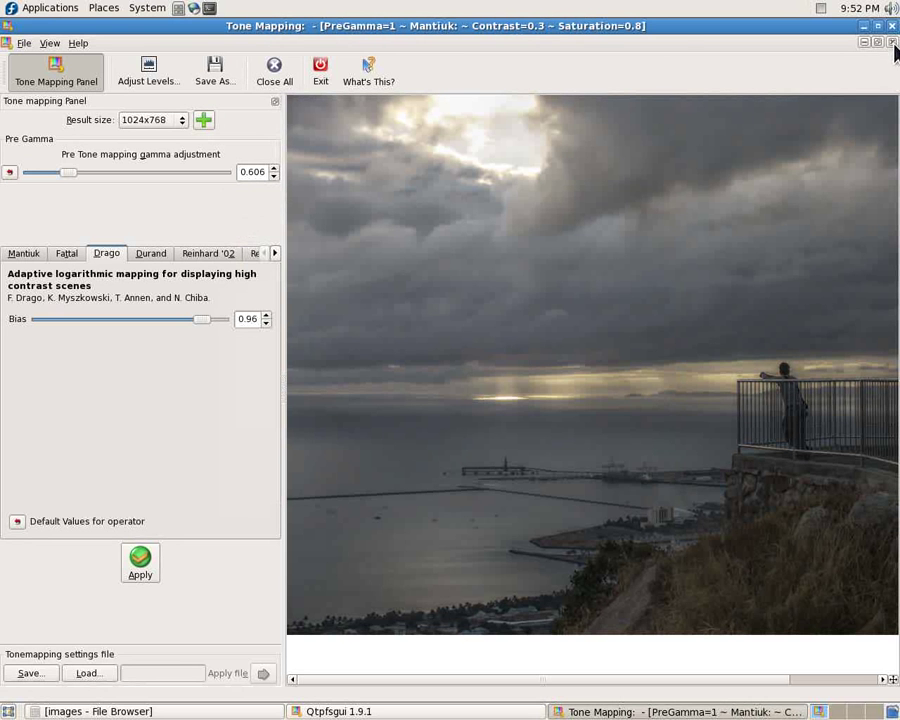
{"action": "left_click", "coordinate": [222, 78]}
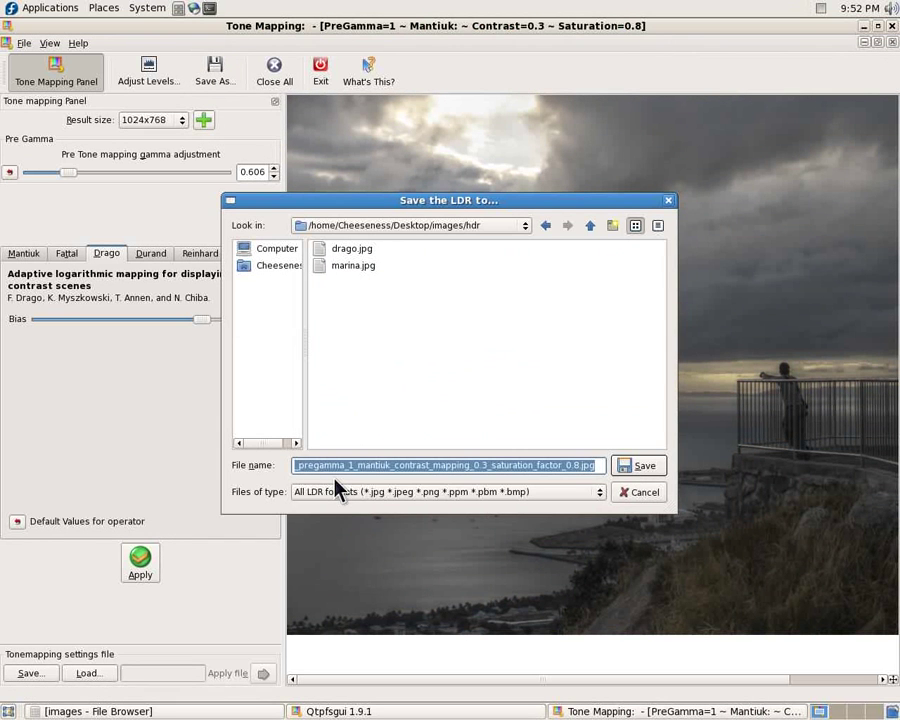
{"action": "type", "text": "mantiuk"}
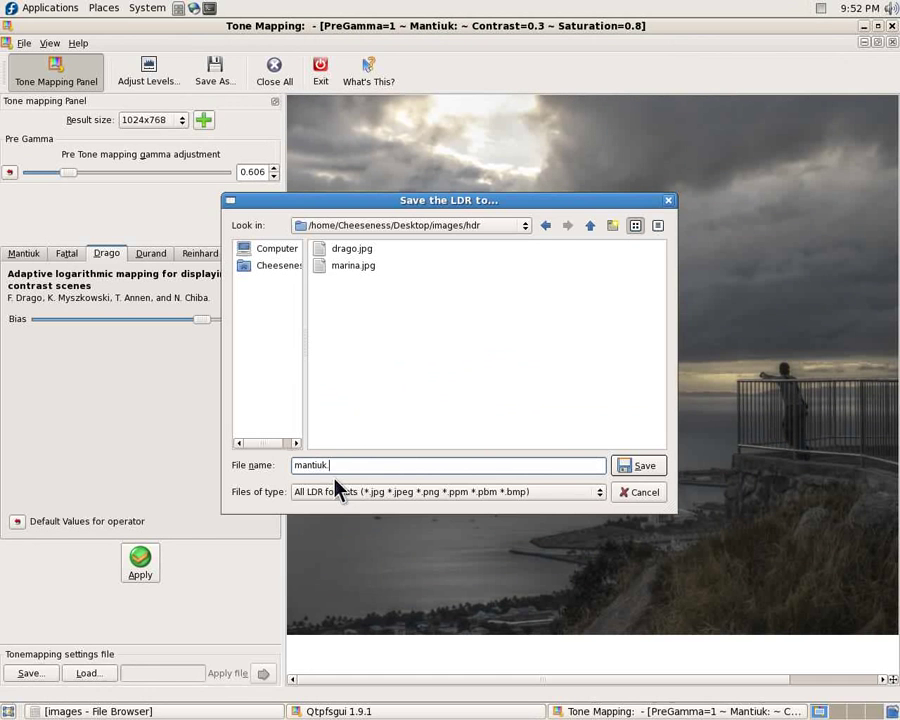
{"action": "type", "text": ".jpg"}
{"action": "left_click", "coordinate": [657, 468]}
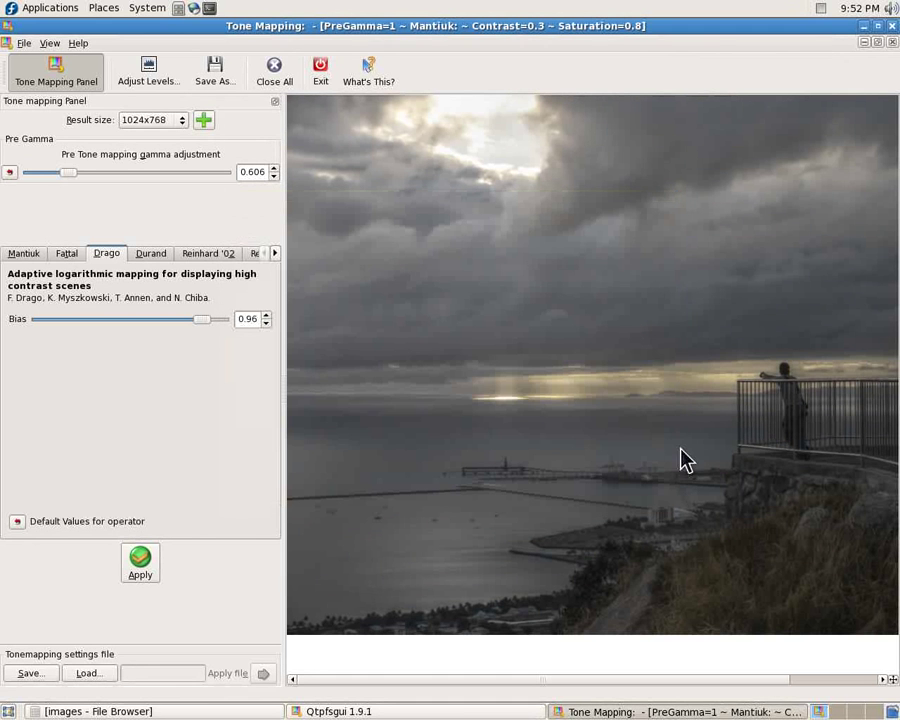
- Close the Mantiuk window, save the Fattal result as fattal.jpg, and quit Qtpfsgui
{"action": "left_click", "coordinate": [893, 43]}
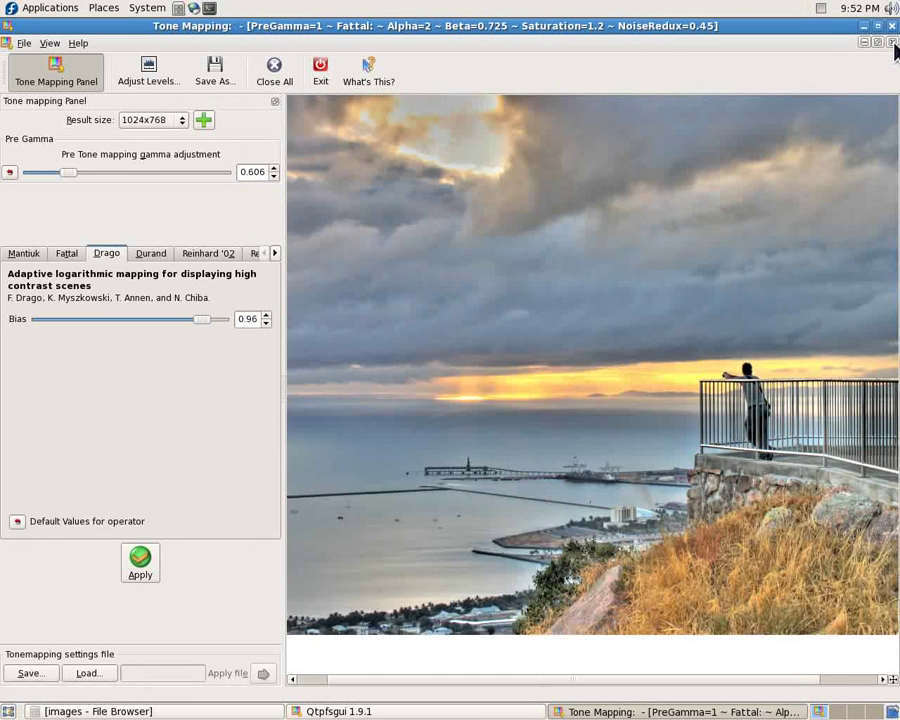
{"action": "left_click", "coordinate": [228, 88]}
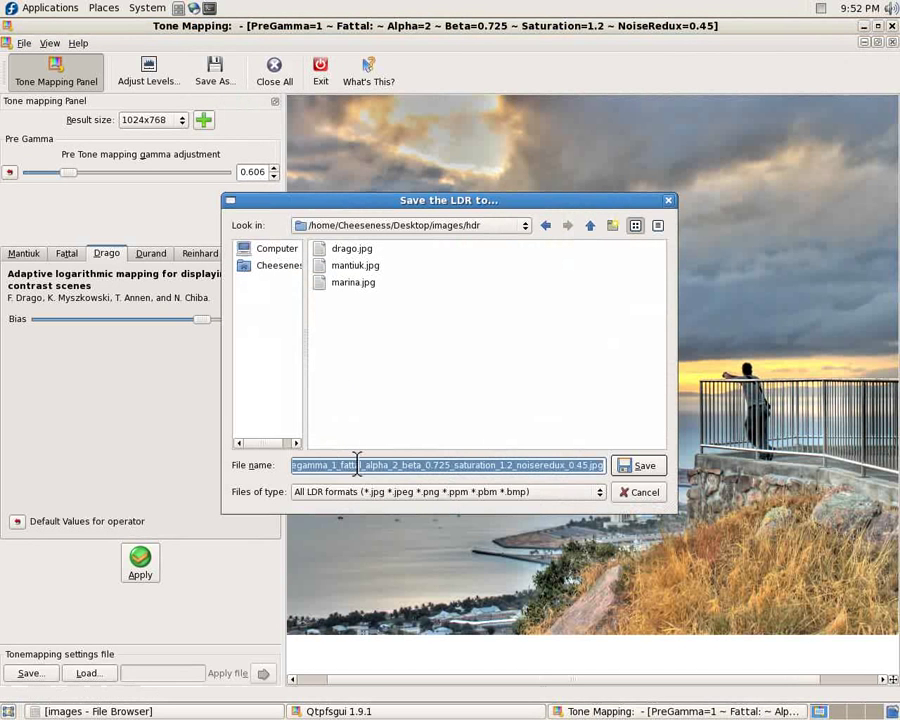
{"action": "type", "text": "fattal.jpg"}
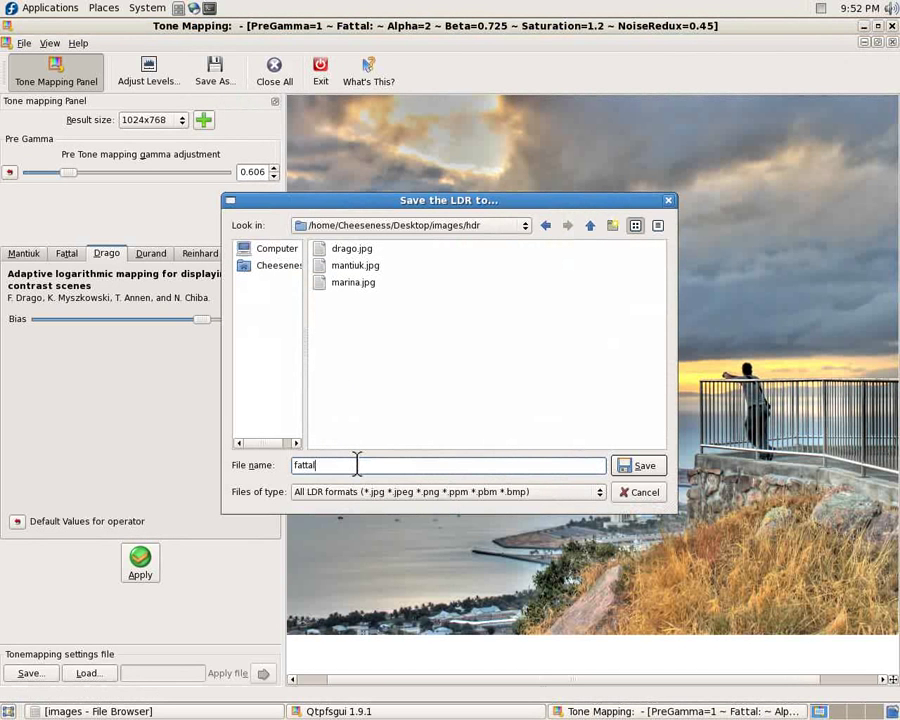
{"action": "left_click", "coordinate": [643, 468]}
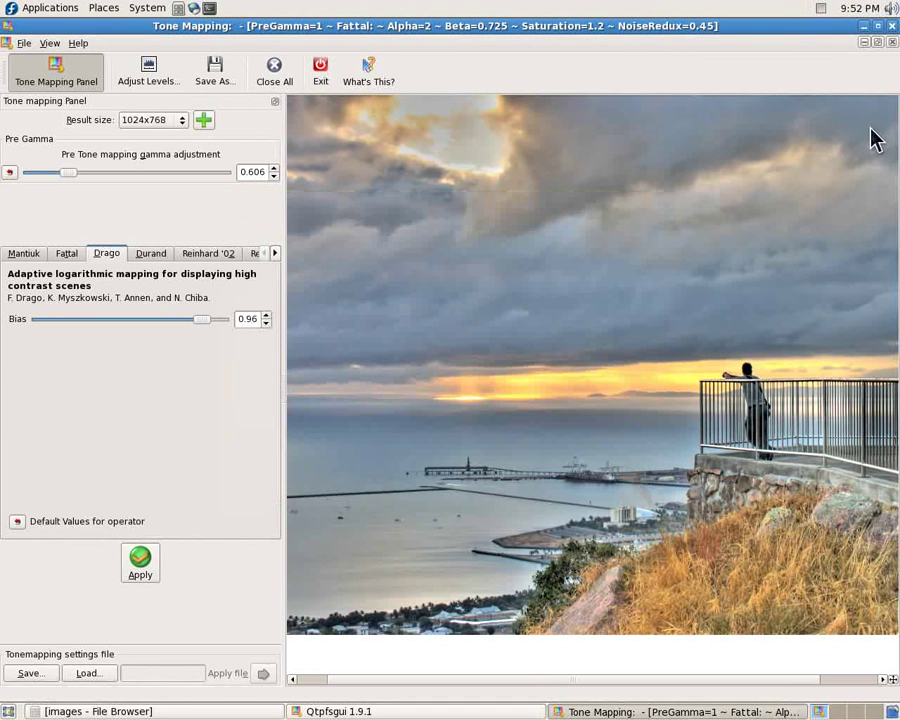
{"action": "left_click", "coordinate": [892, 27]}
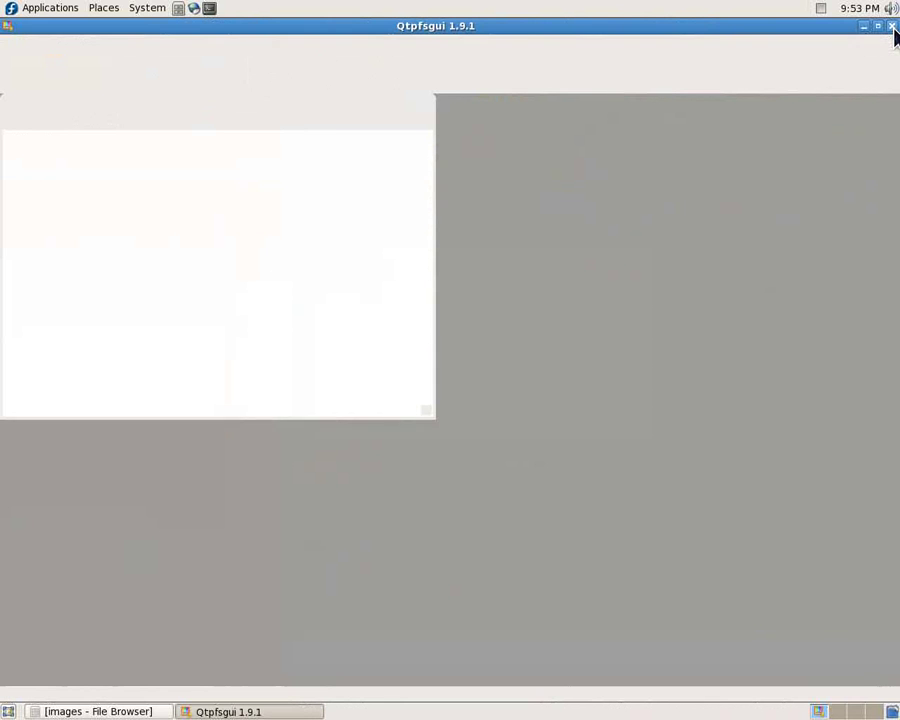
{"action": "left_click", "coordinate": [892, 27]}
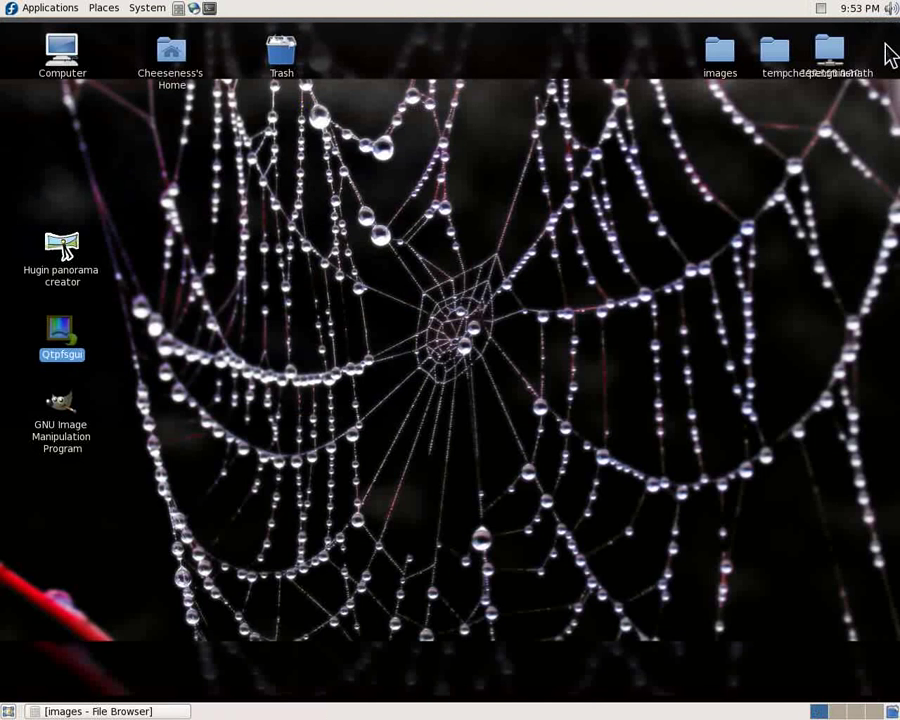